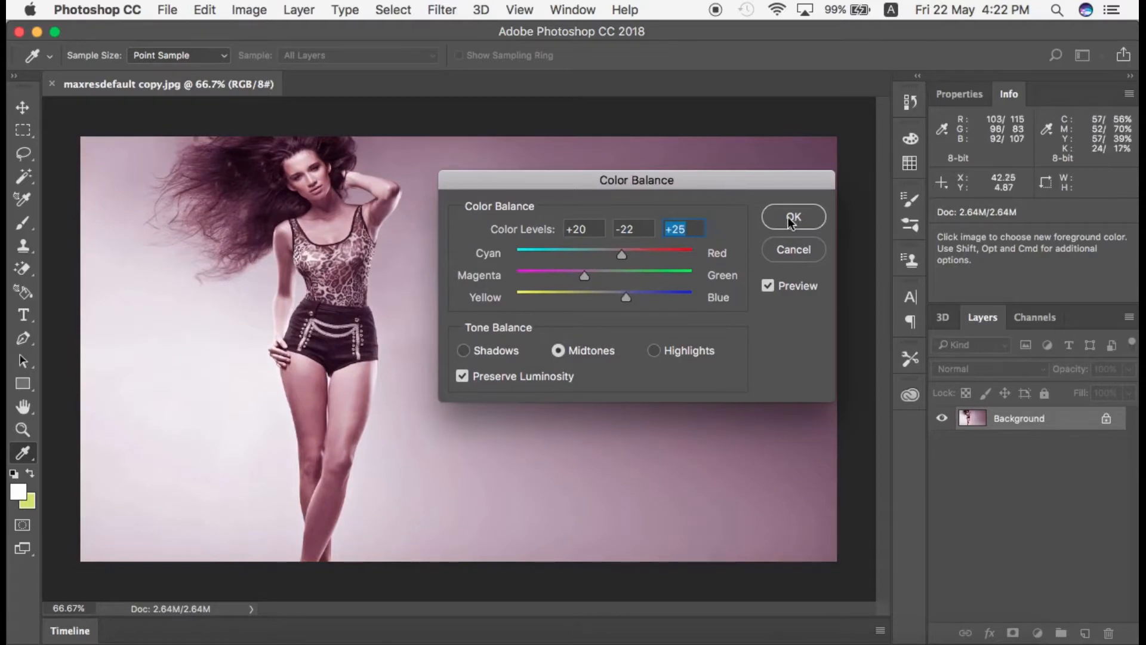
Step: Flip the canvas horizontally and make four copies of the original layer, each shifted sideways toward the empty background
left_click(249, 10)
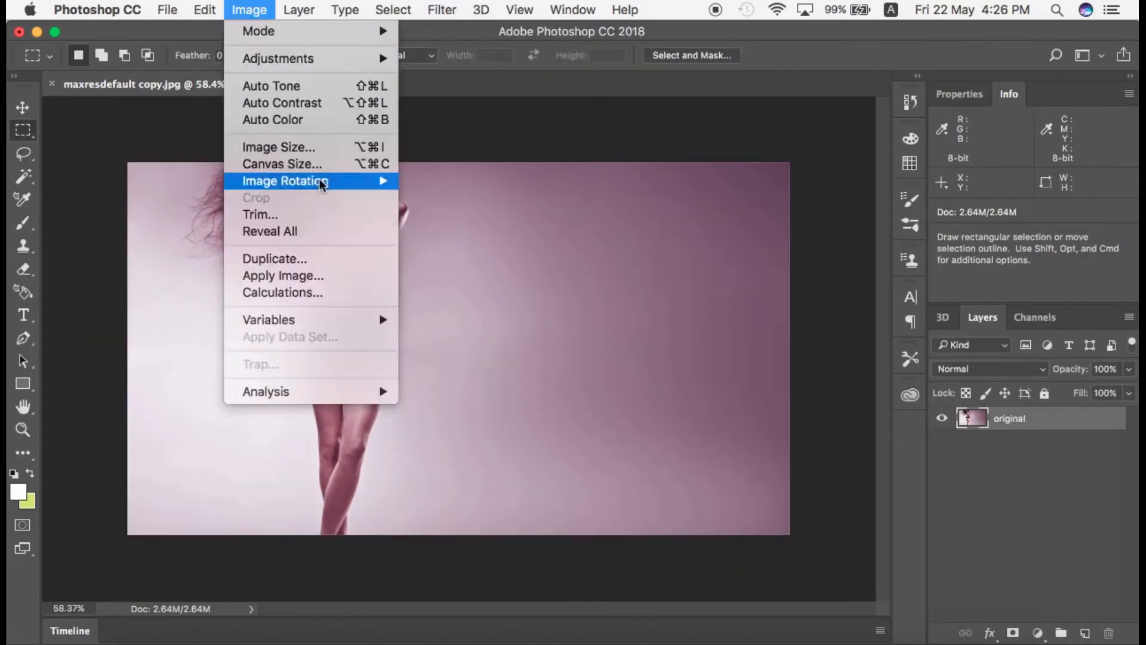
mouse_move(370, 181)
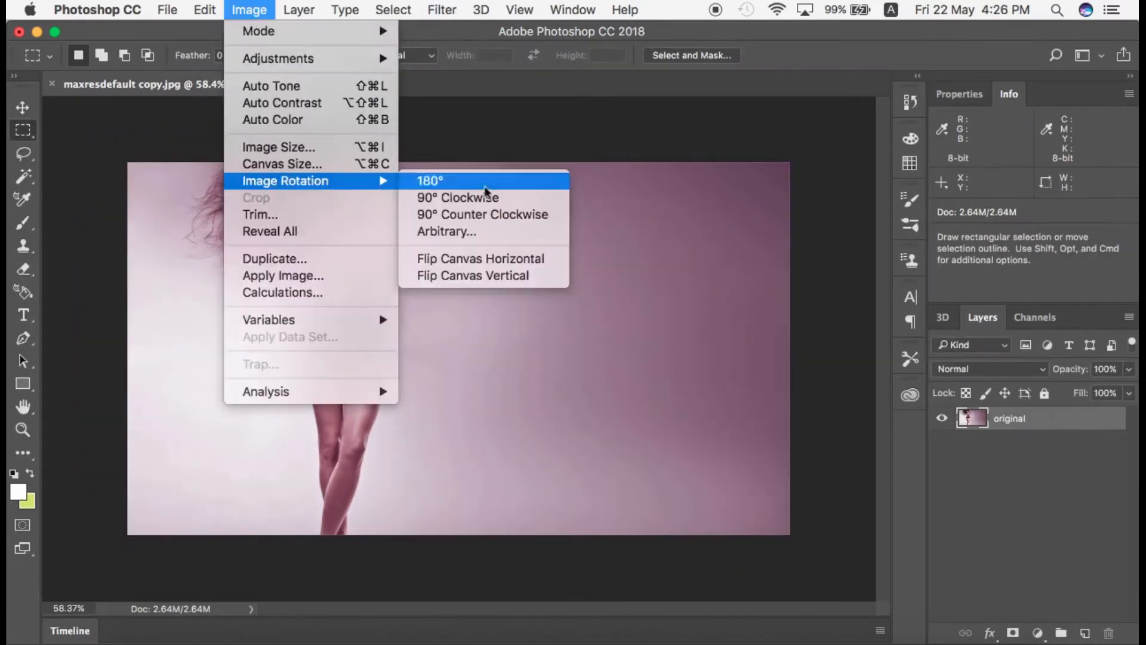
left_click(512, 260)
left_click(20, 110)
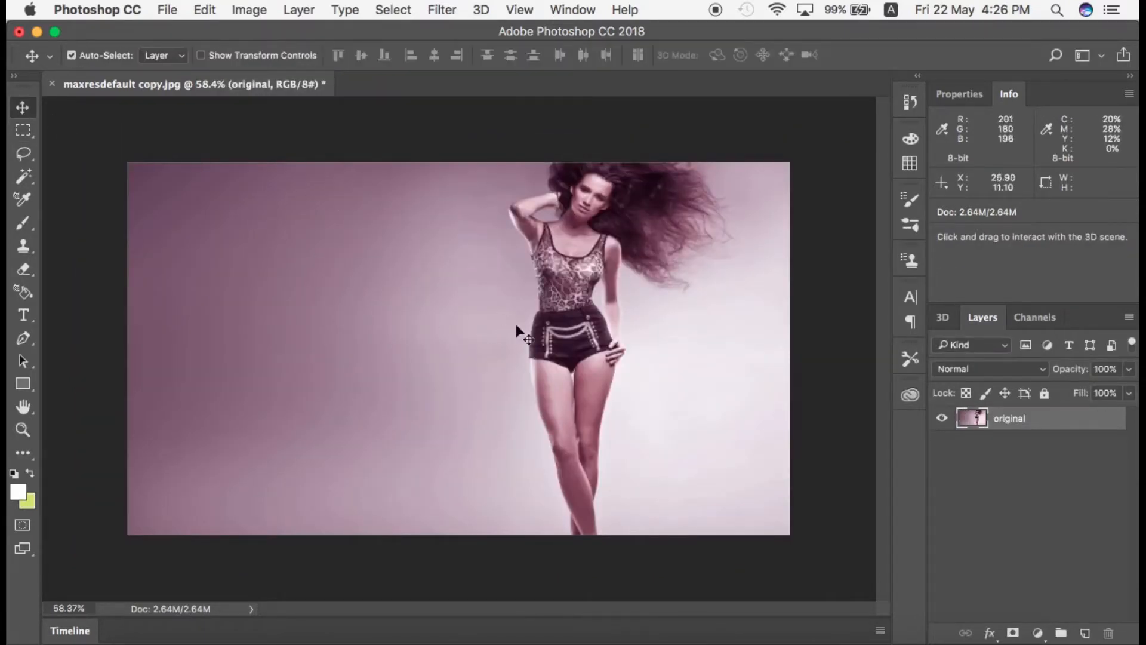
left_click_drag(548, 329, 470, 331)
Step: Erase the unwanted areas beside the figure on original copy 4 and original copy 3 to reveal the figures beneath
key("e")
mouse_move(617, 368)
left_mouse_down()
mouse_move(552, 503)
mouse_move(582, 278)
mouse_move(564, 292)
mouse_move(652, 249)
mouse_move(603, 197)
mouse_move(574, 307)
mouse_move(546, 328)
left_mouse_up()
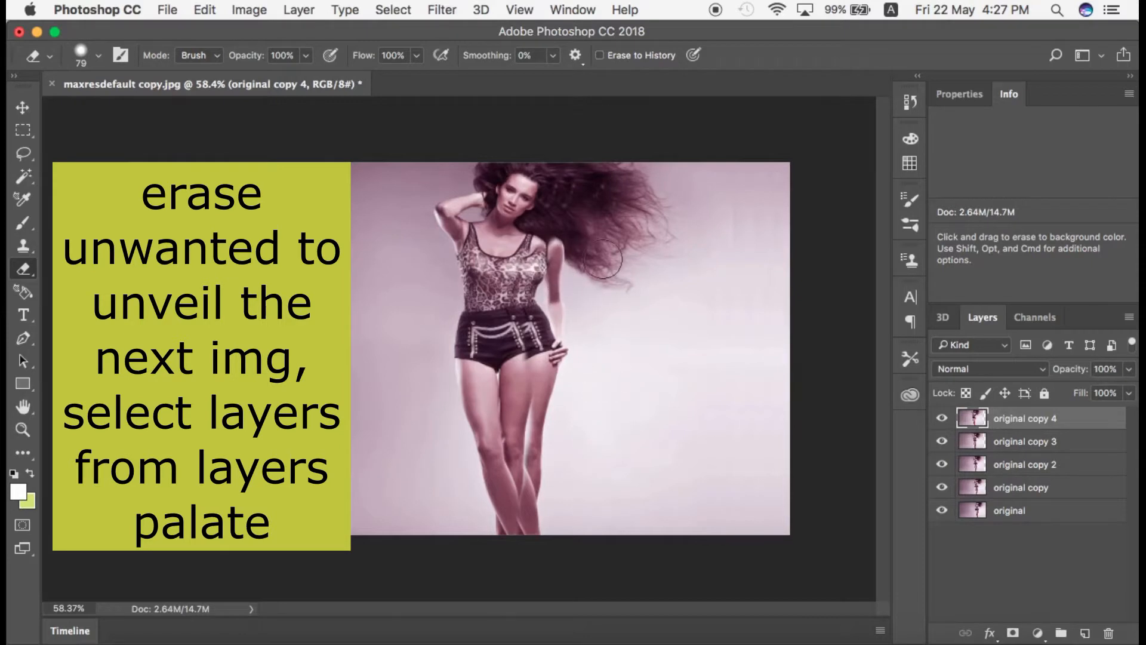
left_click(1021, 441)
left_click_drag(600, 365, 589, 150)
mouse_move(580, 297)
left_mouse_down()
mouse_move(588, 340)
mouse_move(584, 284)
mouse_move(574, 321)
mouse_move(568, 295)
mouse_move(570, 533)
left_mouse_up()
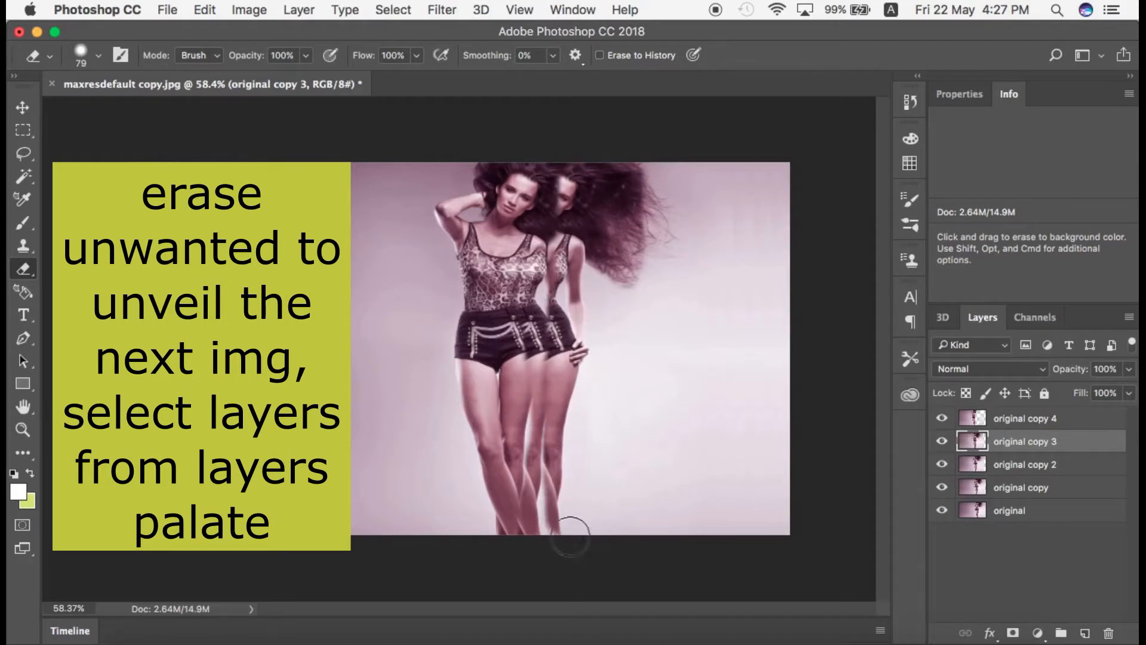
left_click_drag(615, 269, 706, 208)
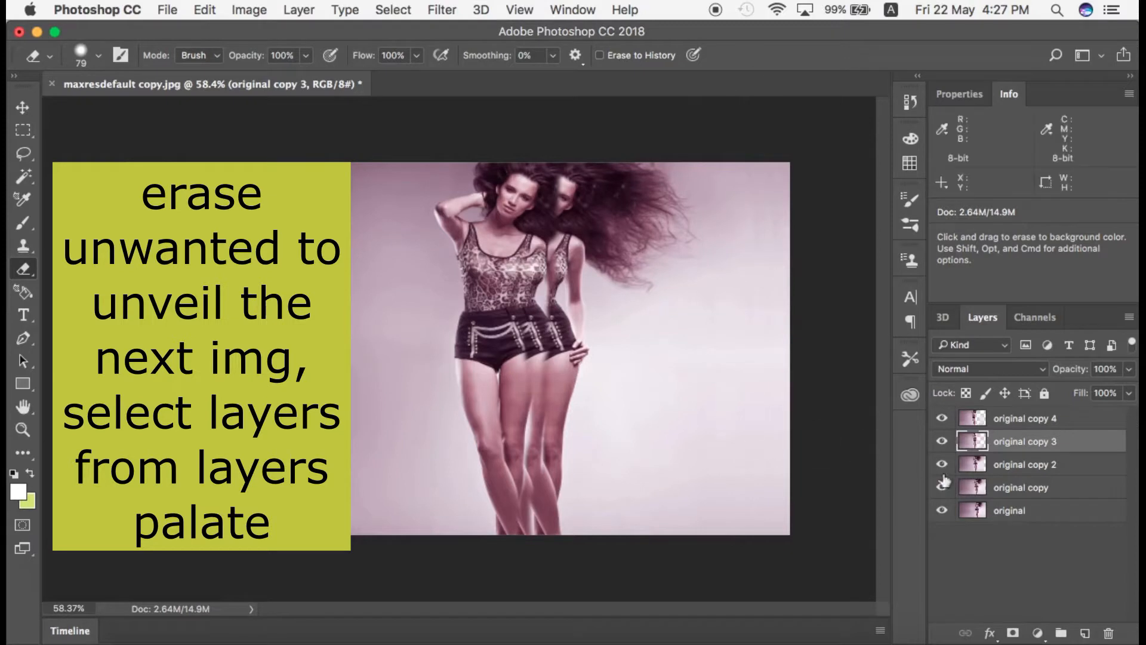
Step: Erase the unwanted areas beside the figure on original copy 2 and original copy to reveal the remaining figures
left_click(1021, 465)
mouse_move(627, 231)
left_mouse_down()
mouse_move(599, 304)
mouse_move(607, 435)
mouse_move(592, 442)
mouse_move(582, 527)
left_mouse_up()
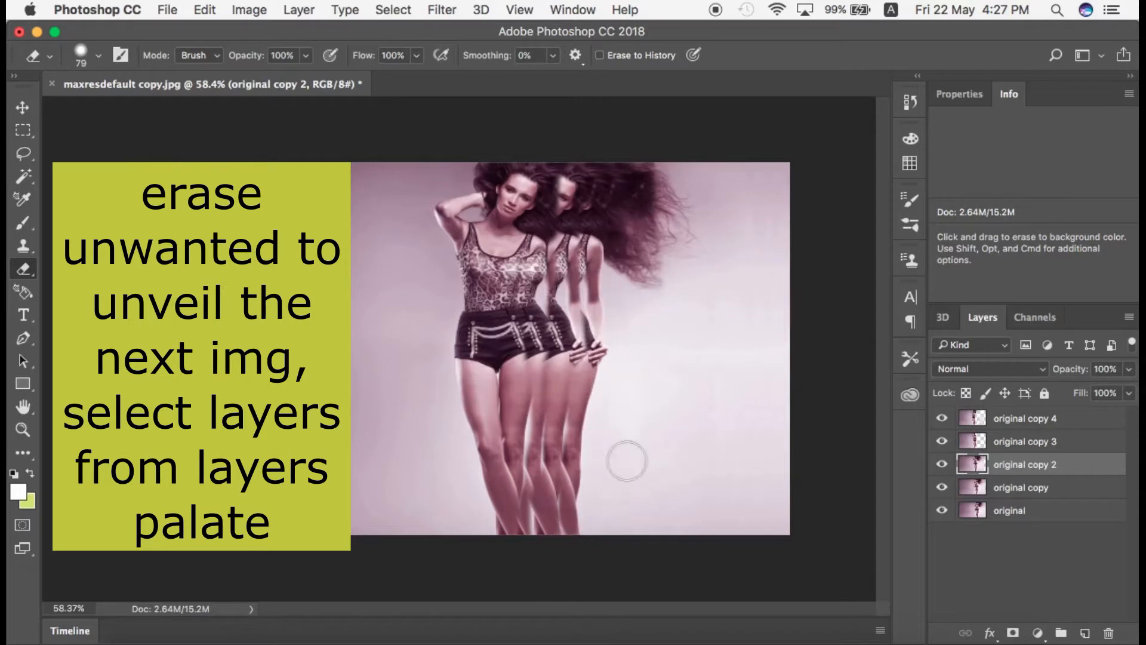
left_click(989, 488)
mouse_move(632, 191)
left_mouse_down()
mouse_move(622, 389)
mouse_move(602, 459)
mouse_move(595, 418)
mouse_move(593, 535)
left_mouse_up()
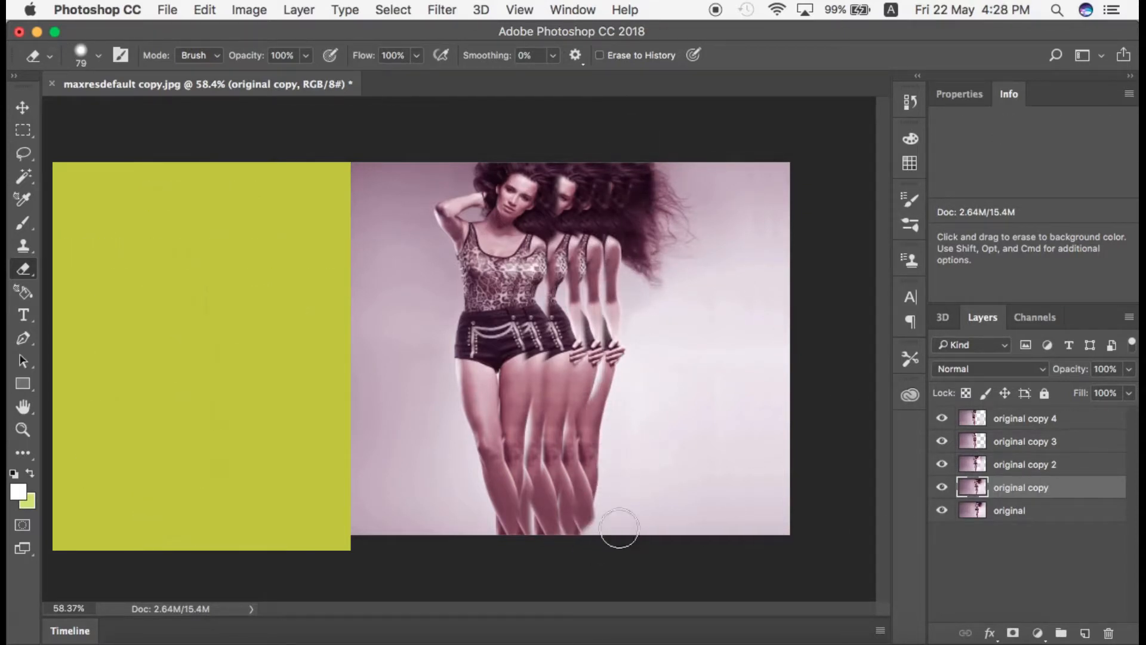
Step: Select the four copy layers together and merge them into one layer above the original
left_click(1009, 510)
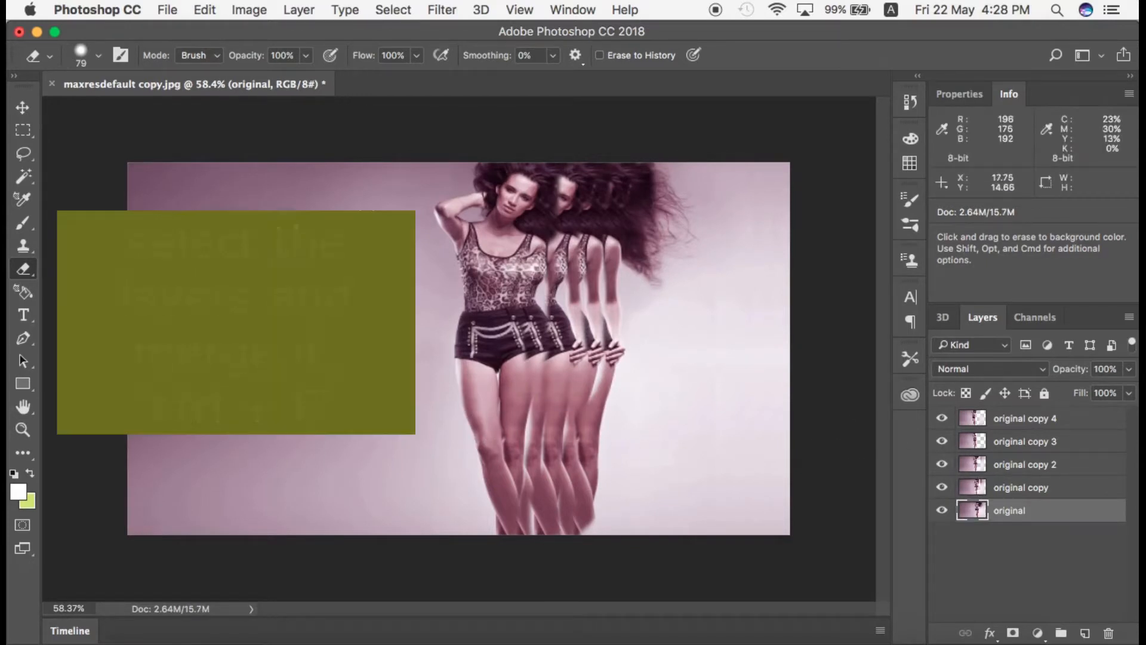
left_click(1019, 419, "super")
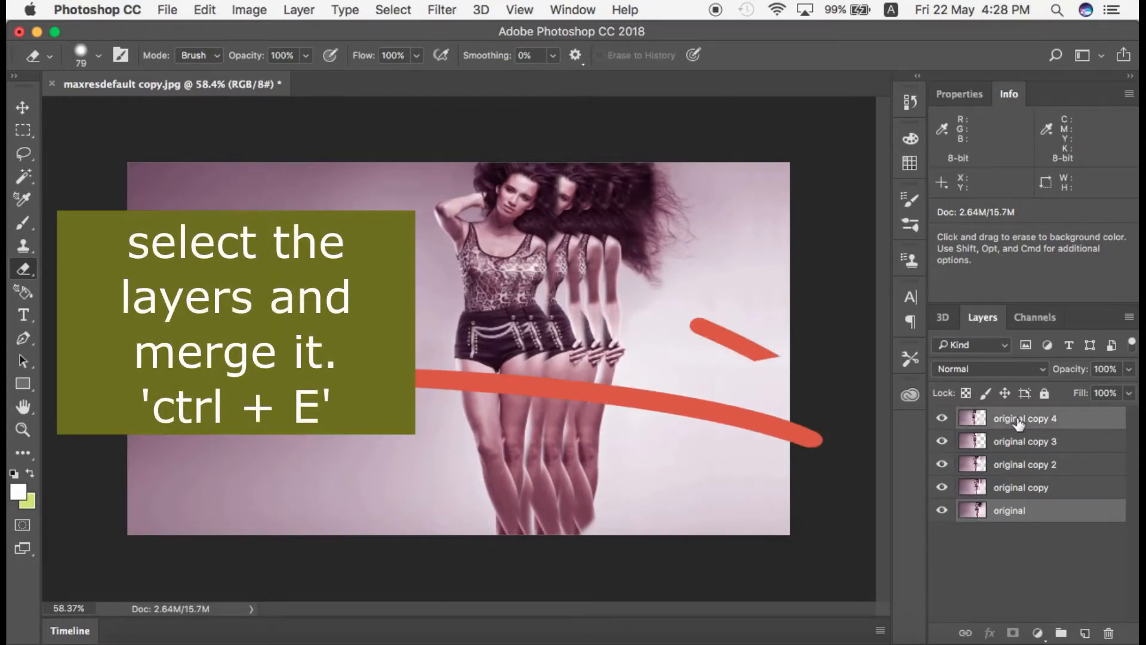
double_click(1018, 419)
left_click(1025, 491)
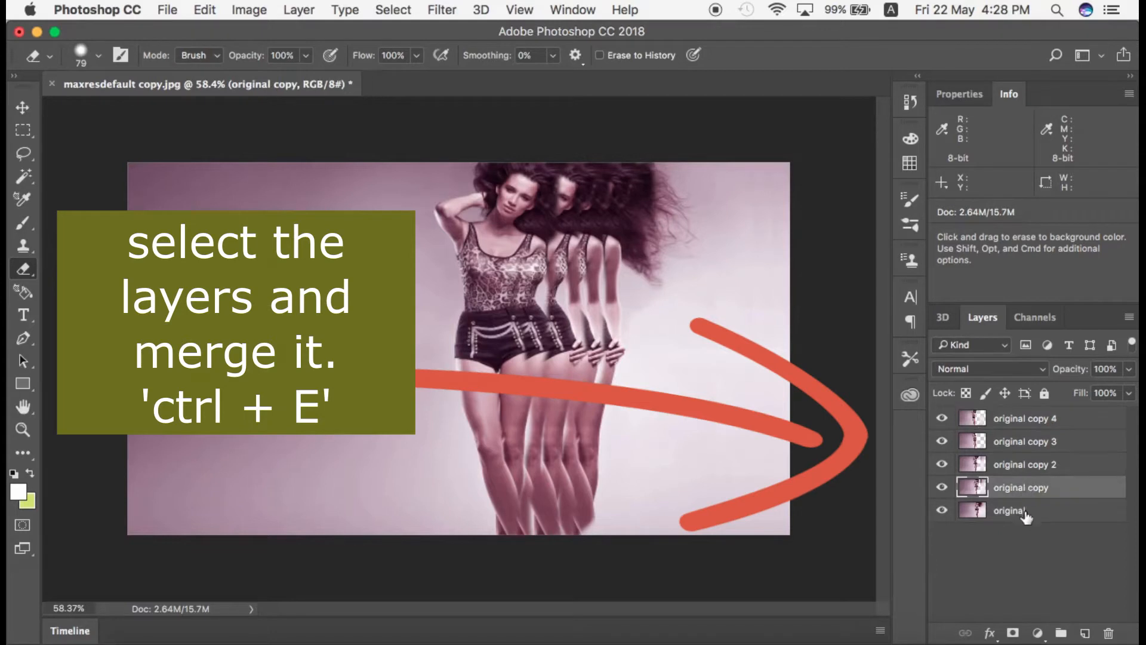
left_click(1026, 512, "shift")
left_click(1049, 464, "shift")
left_click(1070, 444, "shift")
left_click(1066, 422, "shift")
key("super+e")
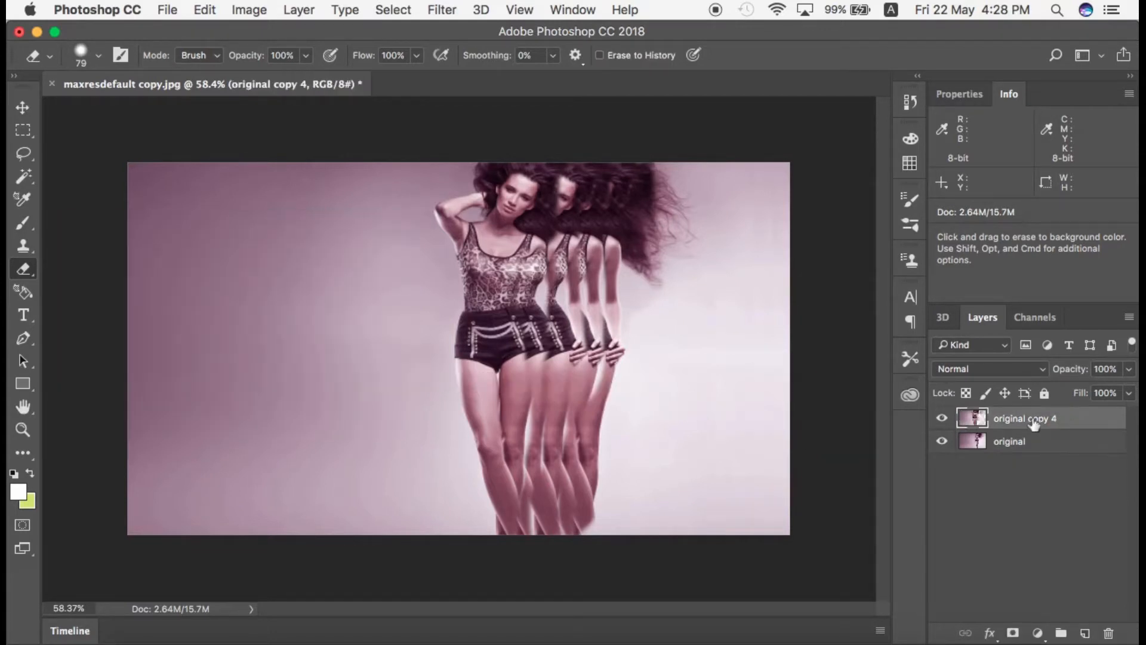
Step: Shift the merged layer's tones toward vivid purple with a Color Balance adjustment
left_click(227, 8)
mouse_move(358, 58)
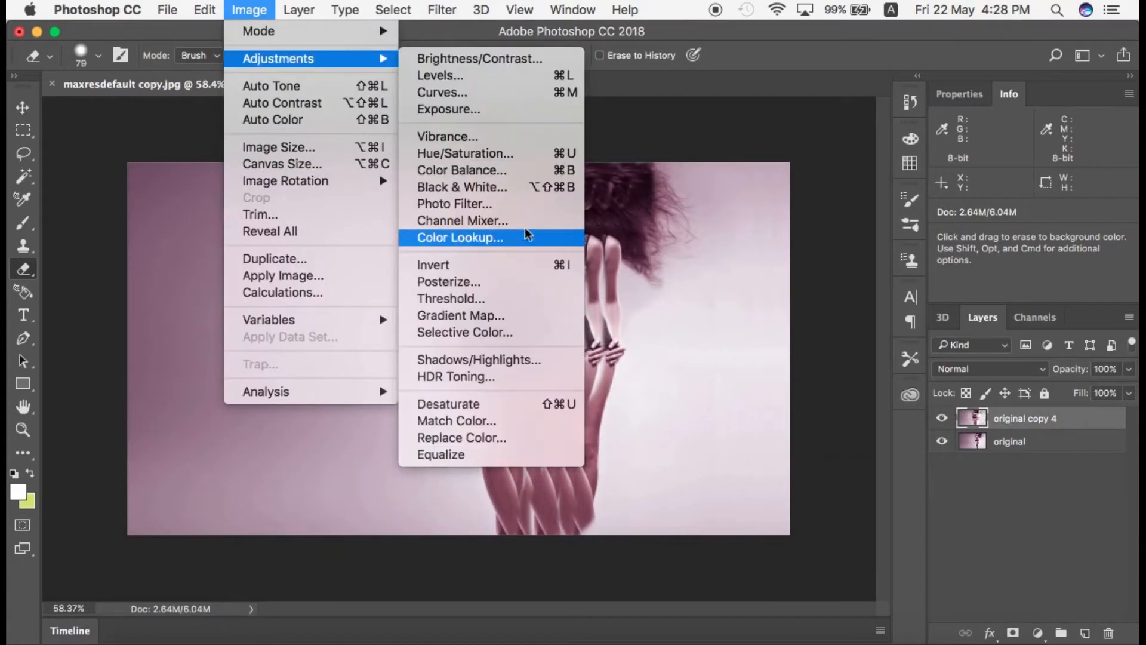
left_click(555, 172)
left_click_drag(604, 275, 633, 299)
left_click(793, 216)
key("e")
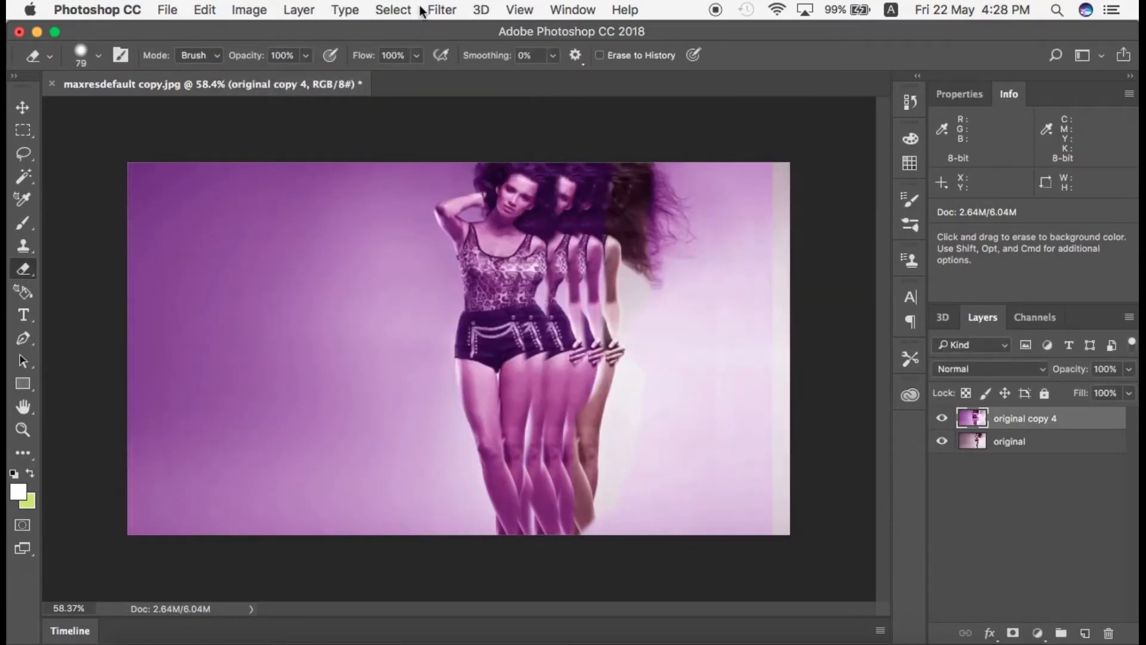
Step: Check the original layer's visibility and delete that layer, keeping only the merged one
left_click(942, 443)
left_click(942, 443)
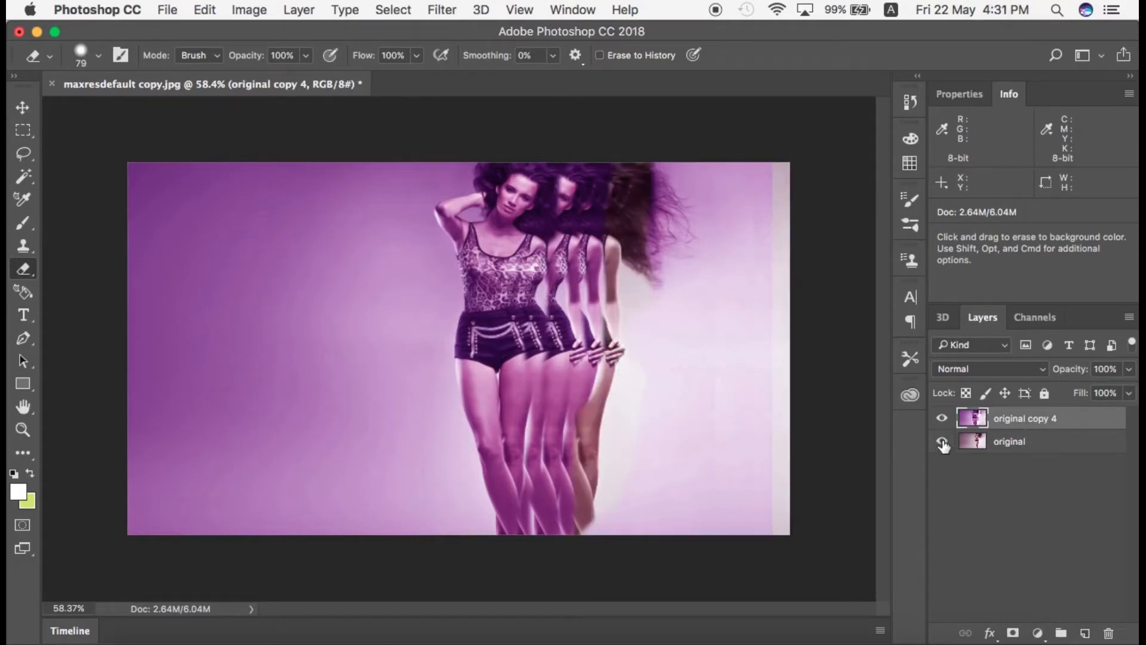
left_click(1035, 442)
key("BackSpace")
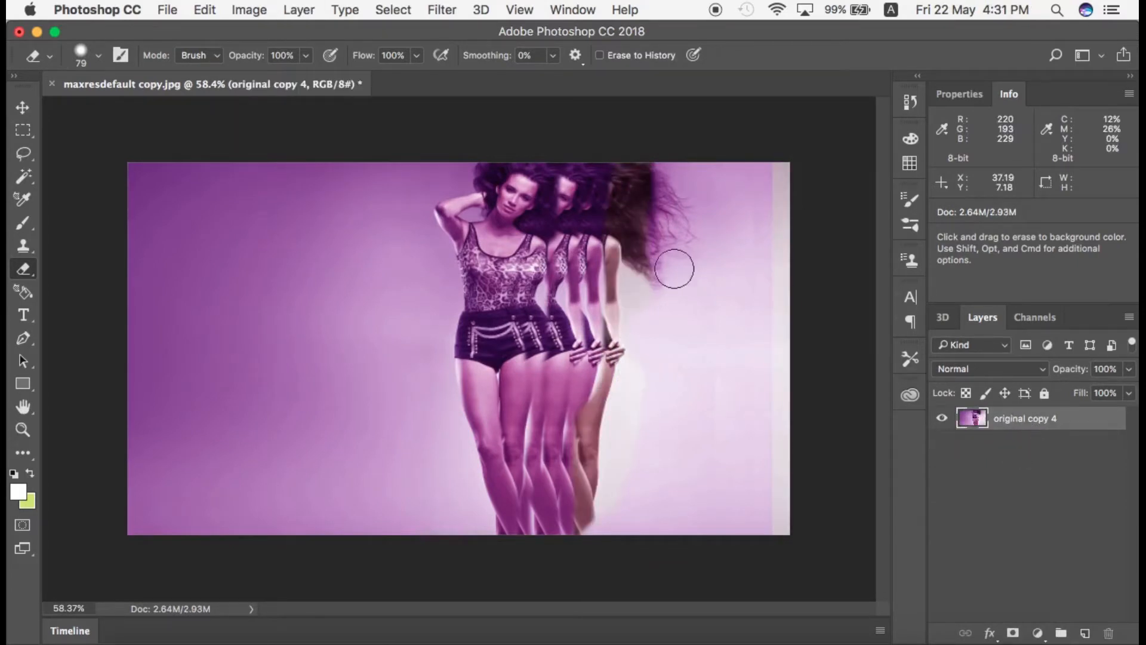
Step: Start the Lighting Effects render filter, rotate the spot light, widen its hotspot to 100 and move it onto the figures
left_click(449, 14)
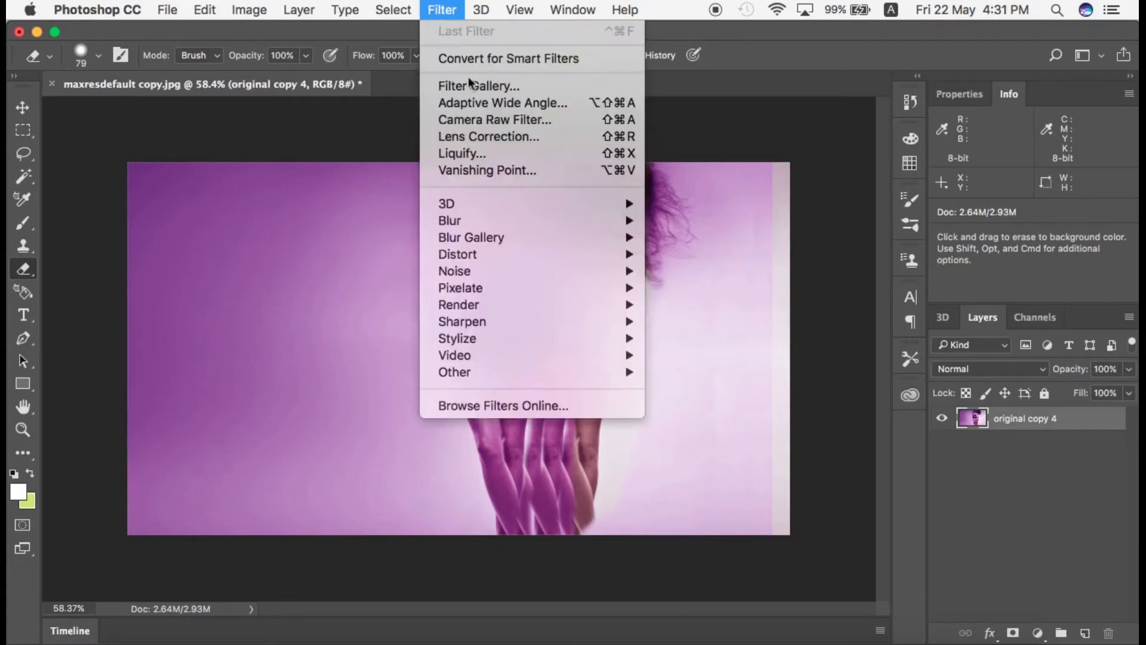
mouse_move(575, 304)
left_click(757, 435)
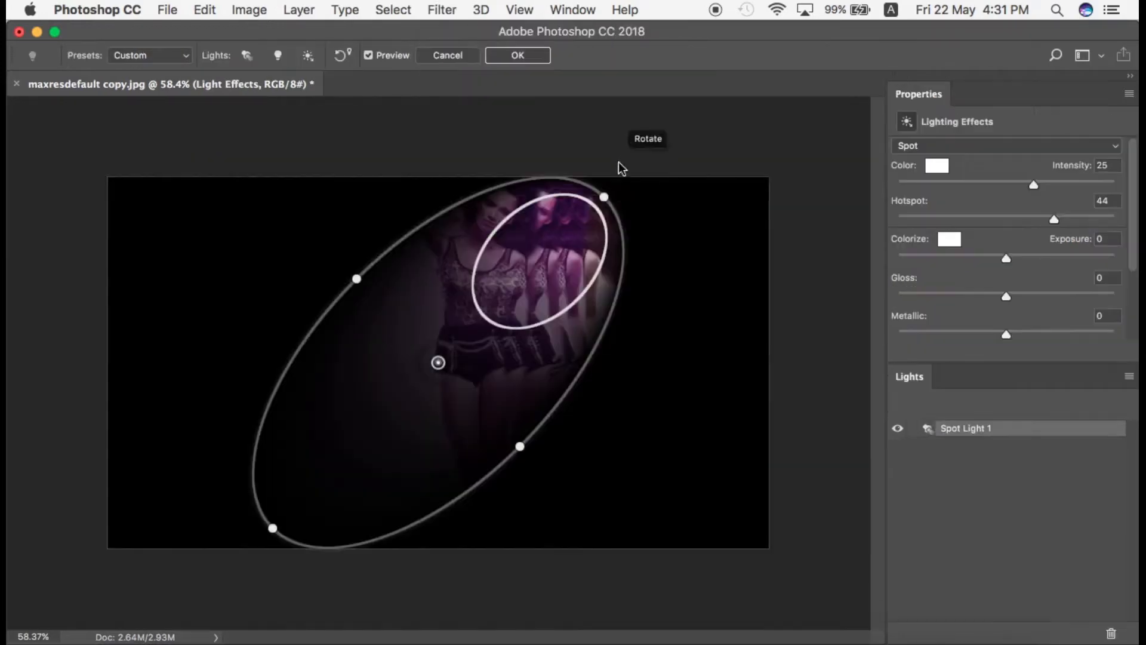
left_click_drag(602, 200, 289, 199)
left_click_drag(403, 272, 614, 476)
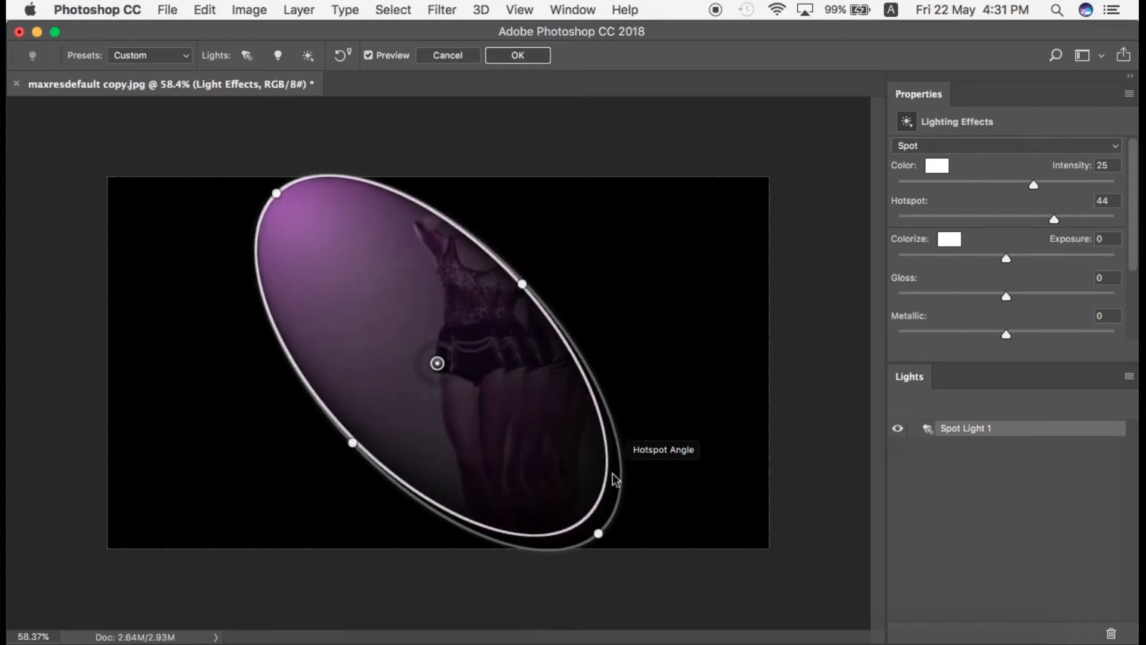
left_click_drag(438, 378, 520, 317)
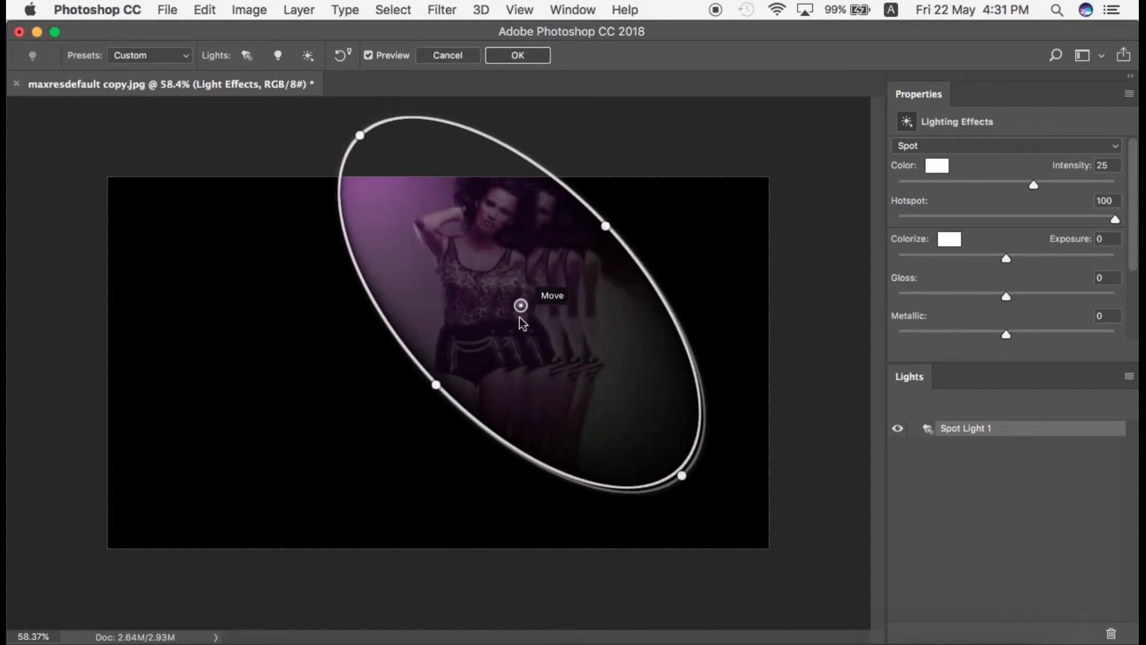
Step: Set the spot light's intensity to 100, aim it diagonally from the upper background across the figures, and reduce its hotspot to 95
left_click_drag(1036, 185, 1129, 186)
left_click_drag(504, 263, 307, 302)
left_click_drag(484, 519, 561, 494)
left_click_drag(387, 396, 466, 302)
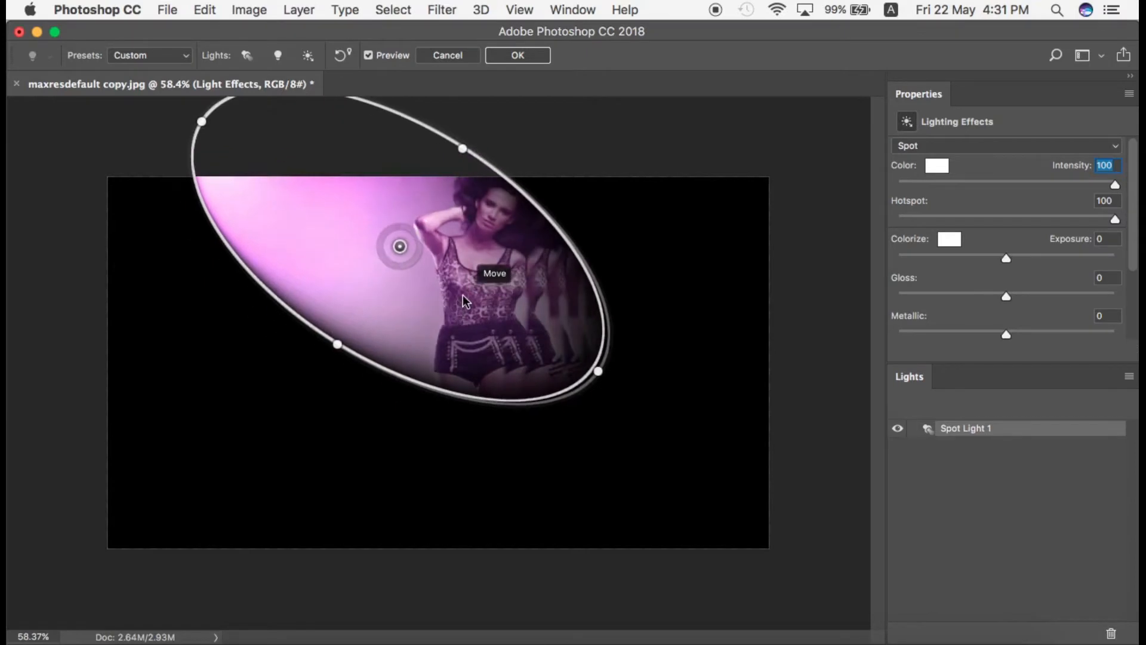
left_click_drag(566, 366, 617, 396)
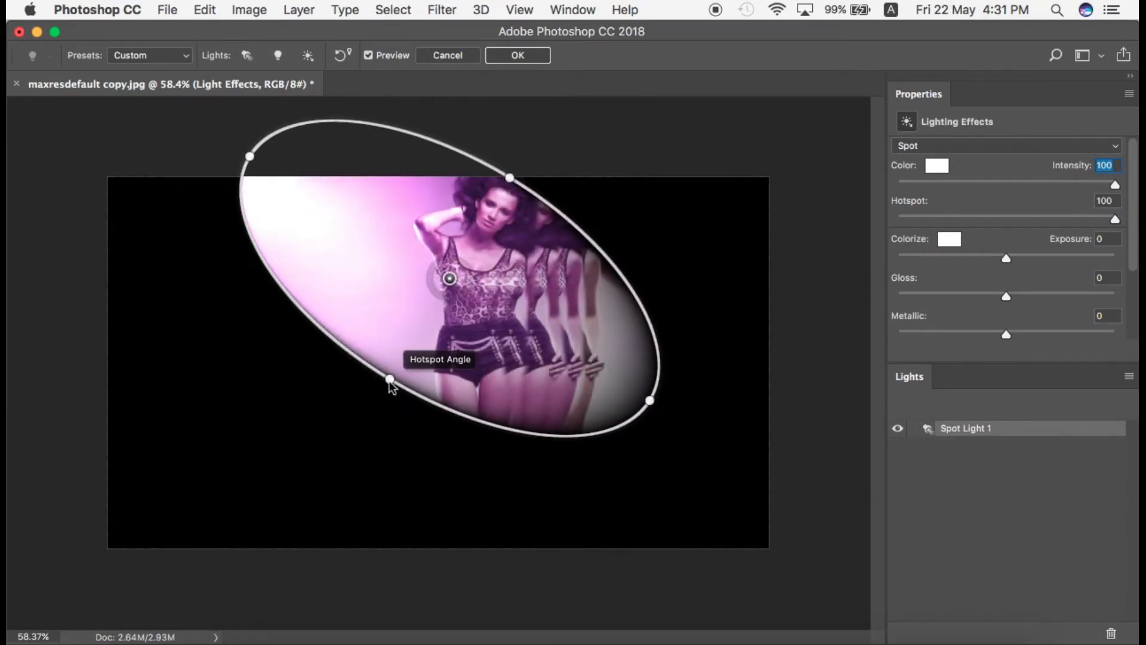
mouse_move(556, 323)
left_mouse_down()
mouse_move(622, 339)
mouse_move(575, 327)
left_mouse_up()
left_click_drag(670, 407, 621, 359)
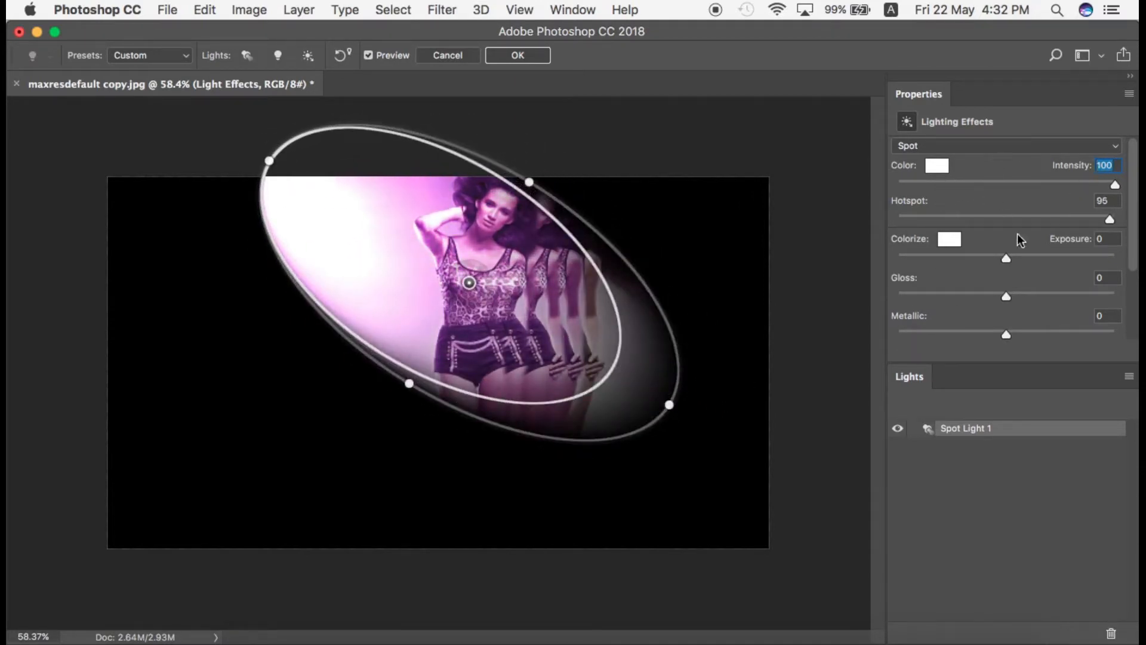
Step: Set the lighting's gloss to 39, metallic to 30 and exposure to -16, and rotate the spot light slightly steeper
left_click_drag(1005, 301, 1043, 295)
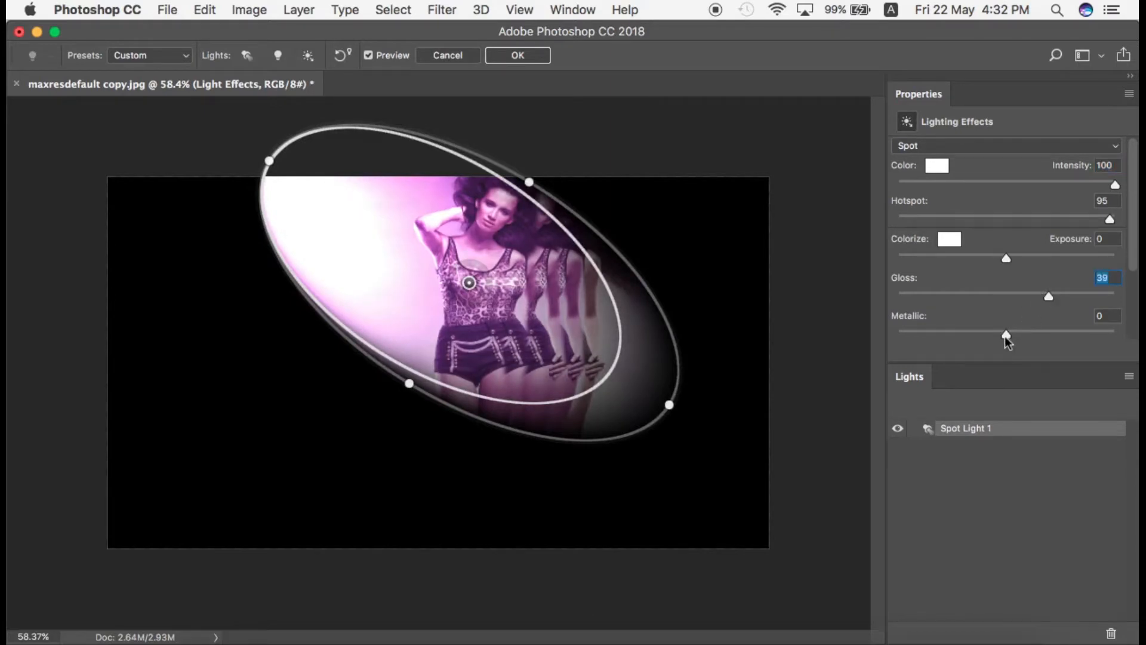
left_click_drag(1006, 260, 988, 258)
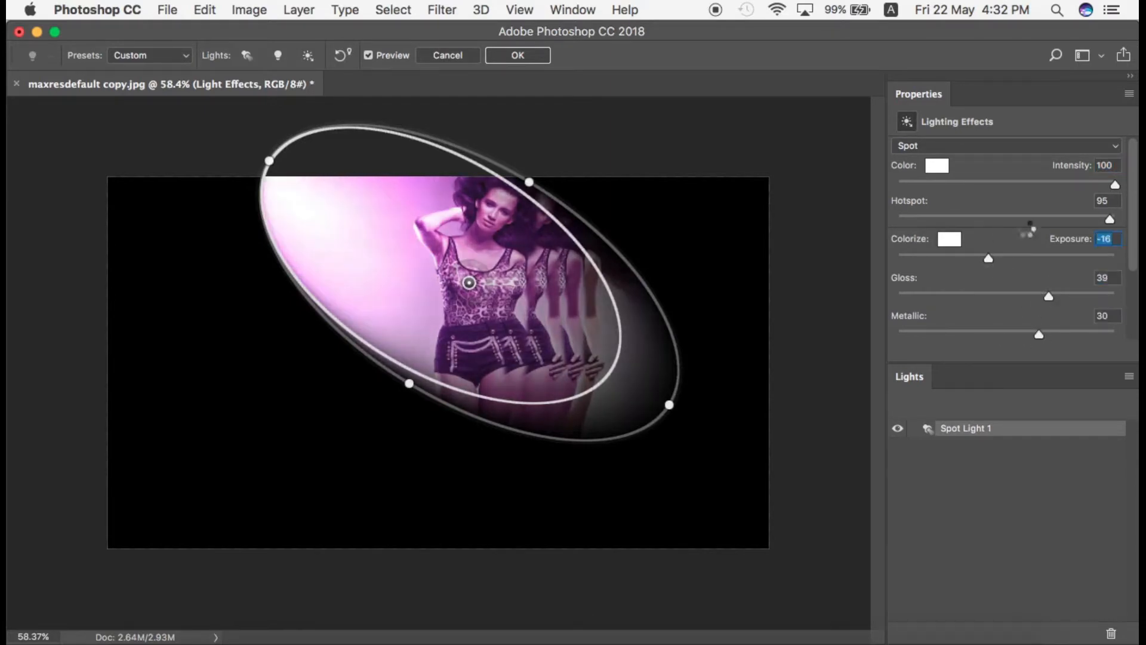
left_click_drag(404, 399, 274, 224)
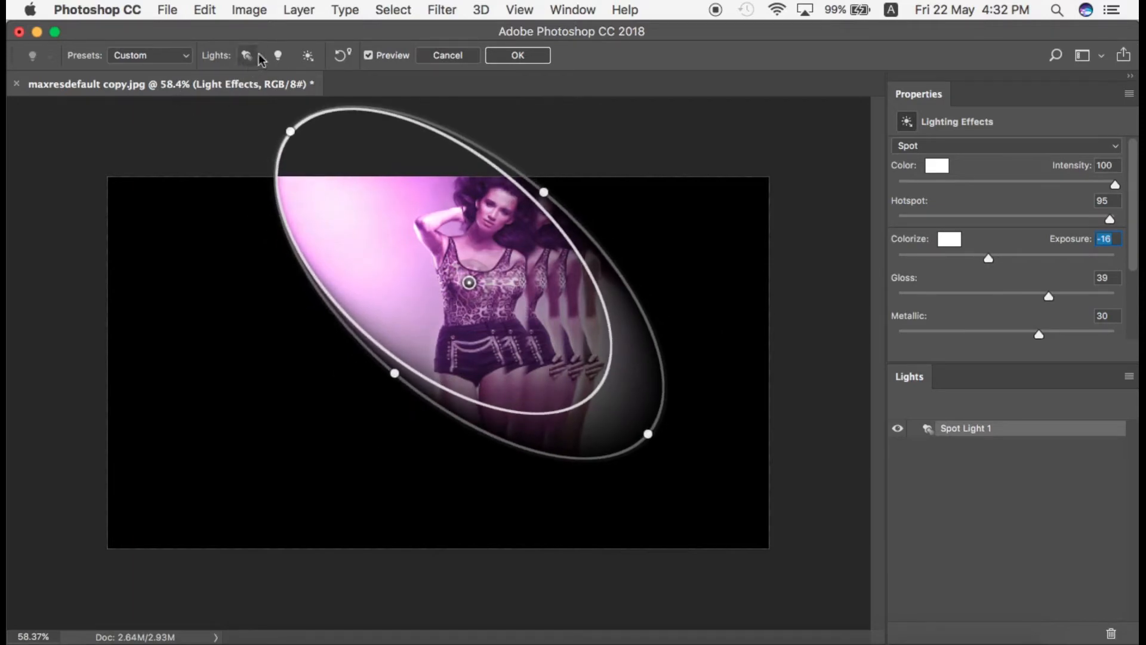
Step: Add a point light with intensity 25, center it over the figures, and apply the lighting effects
left_click(277, 56)
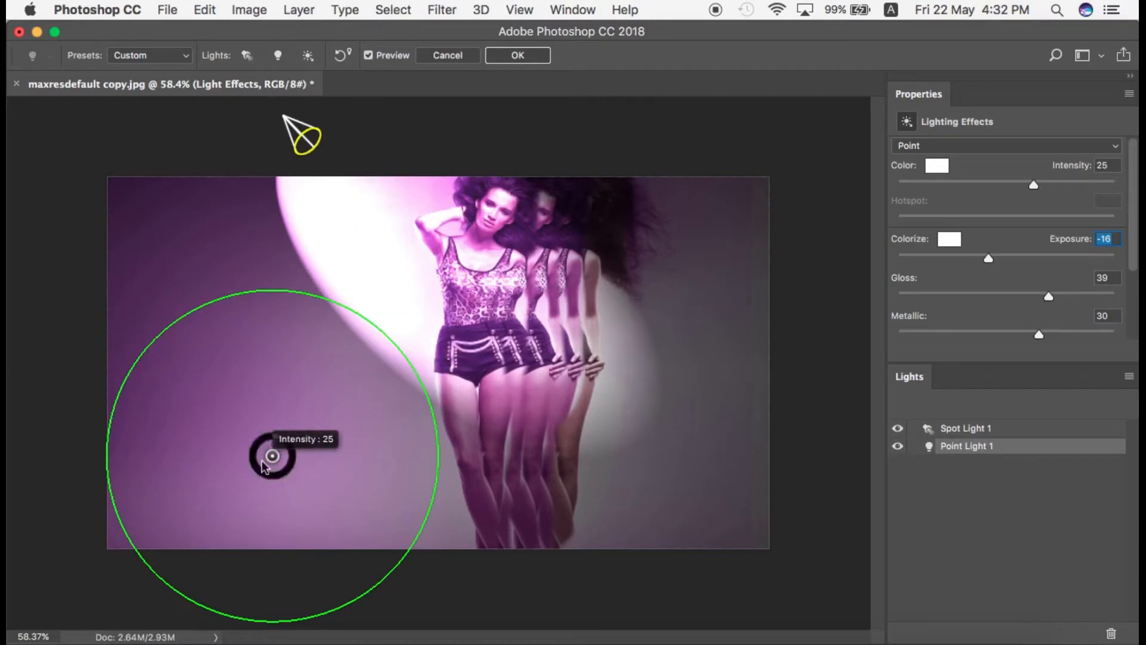
left_click_drag(272, 459, 511, 322)
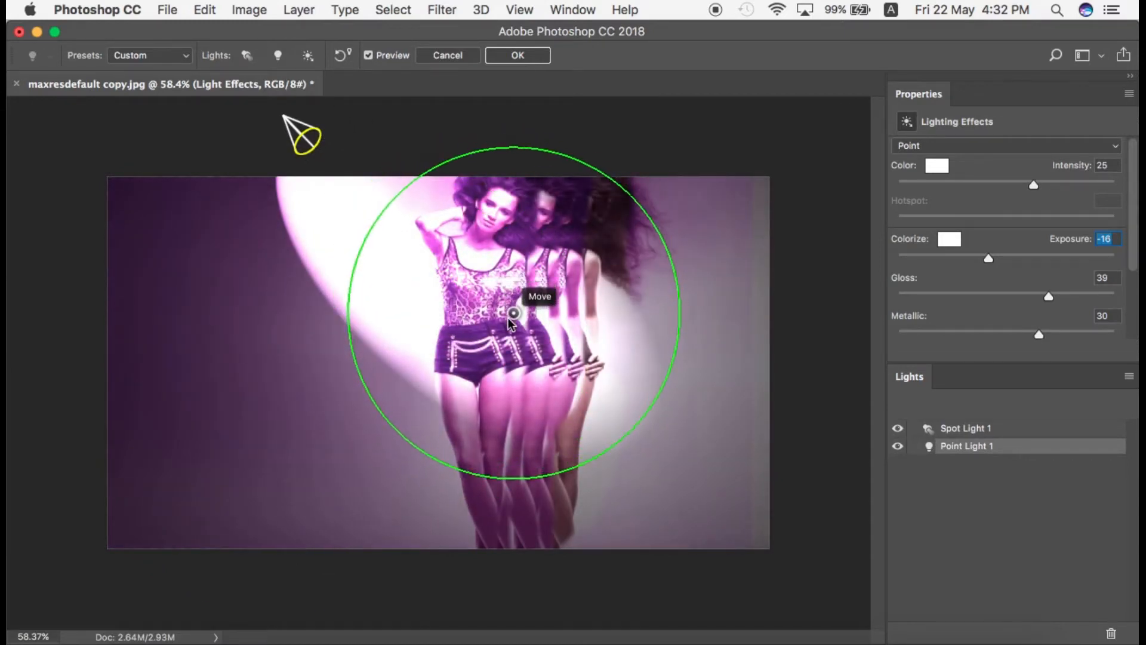
left_click(525, 57)
Step: Start a text layer on the dark background beside the figures with the font size set to 72 pt
left_click(31, 313)
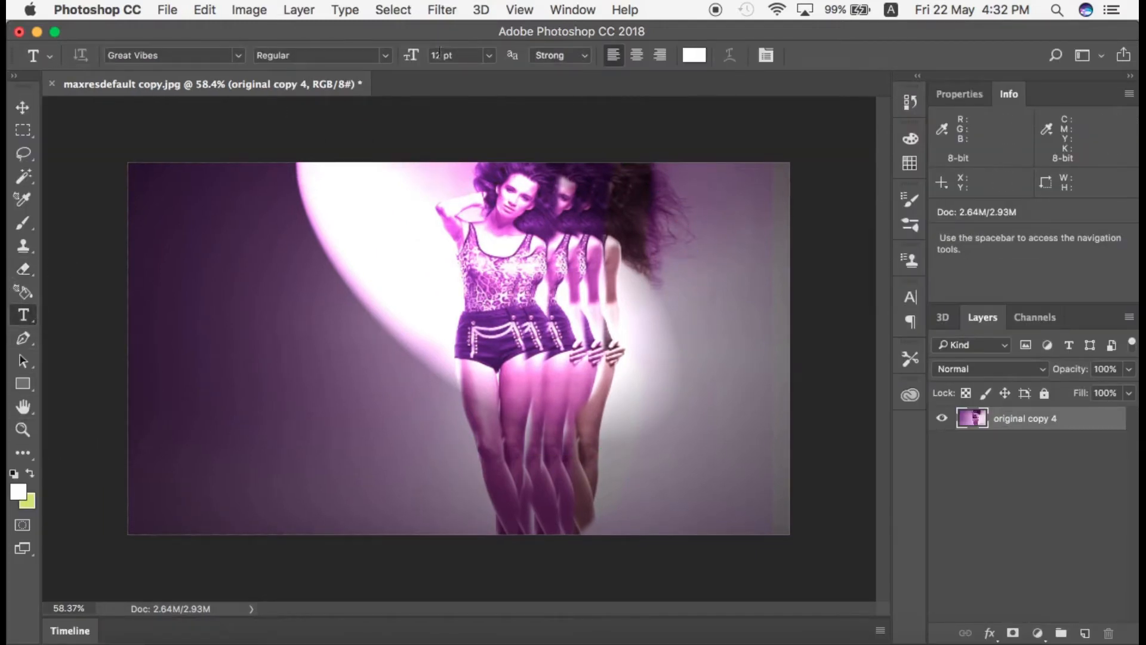
left_click(255, 338)
left_click(489, 55)
left_click(459, 279)
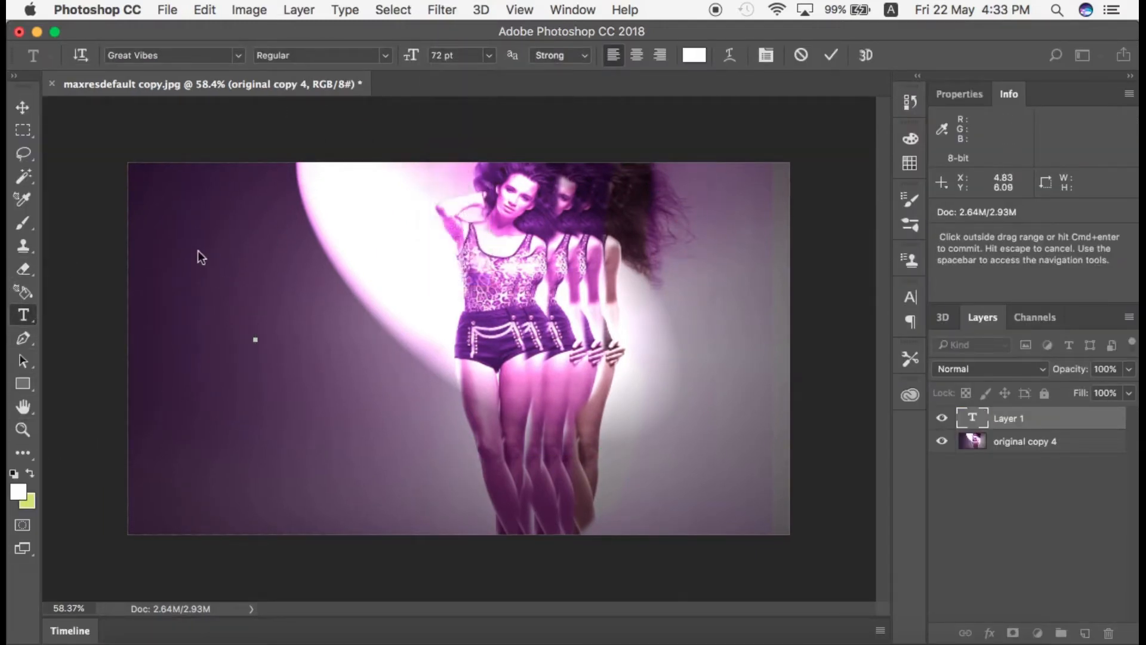
Step: Color the text dark red, write "Bloosm Blue..." and commit the text layer
left_click(694, 55)
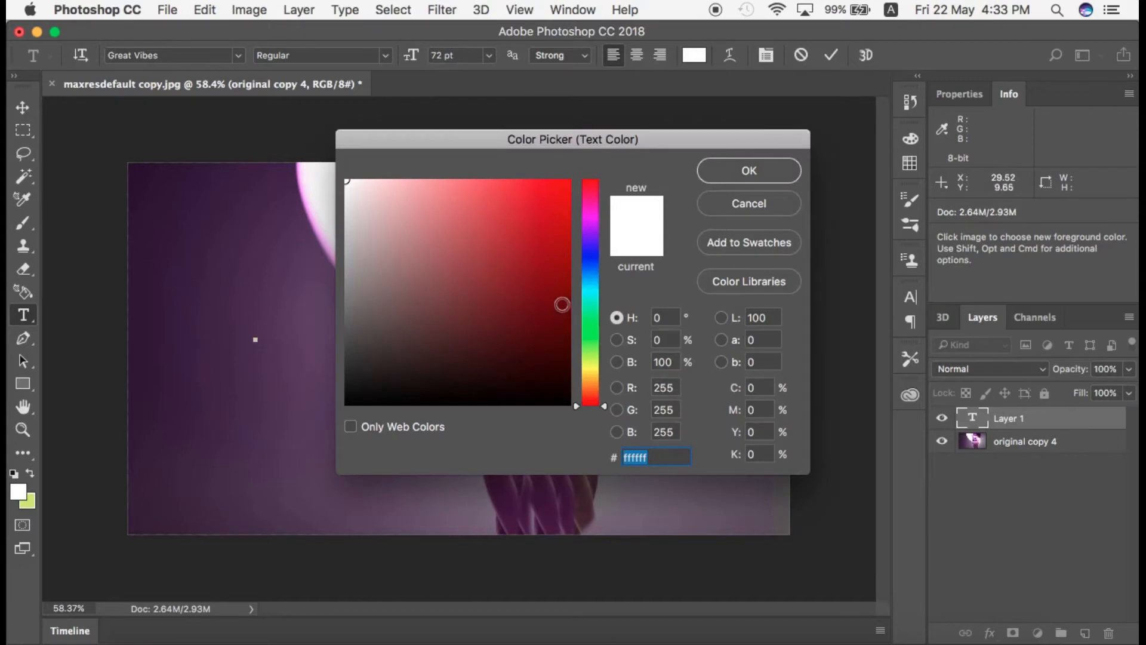
left_click(562, 304)
left_click(746, 170)
type("New Year's Eve Party")
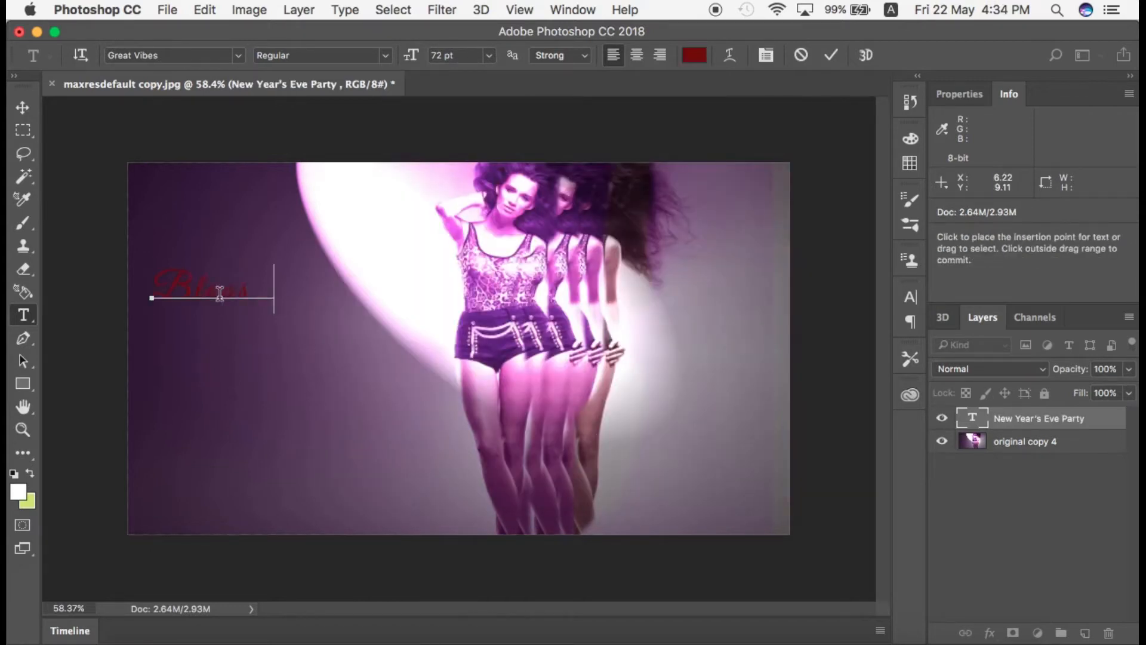
left_click(830, 55)
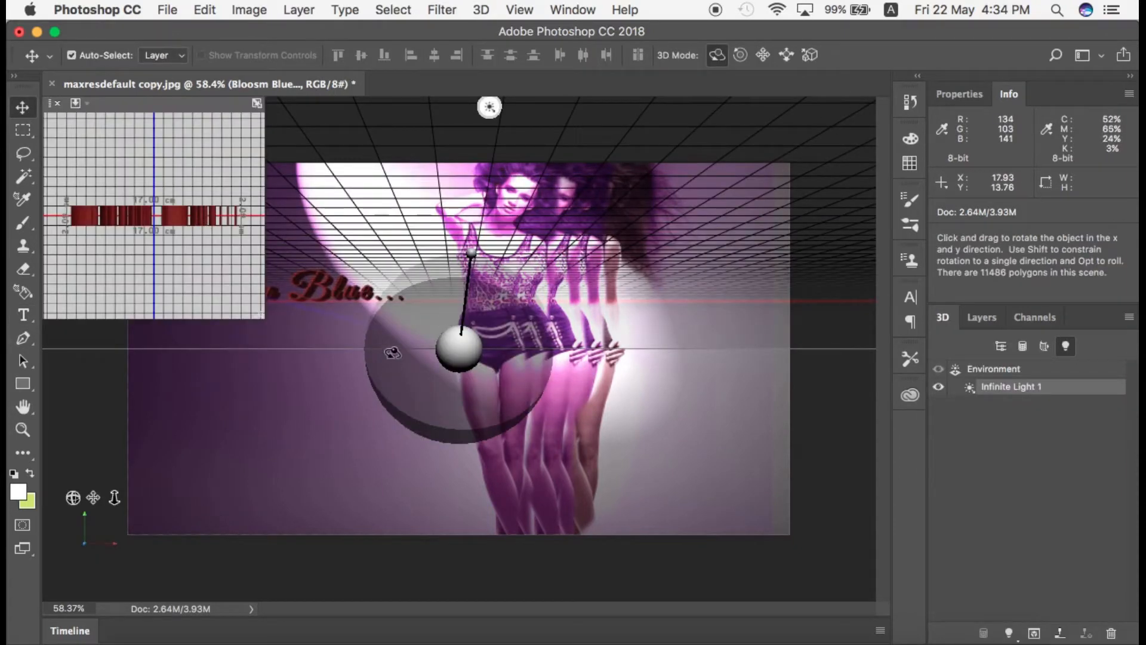
Step: Adjust the direction of Infinite Light 1 on the 3D text and close the secondary 3D view
left_click_drag(471, 252, 472, 238)
left_click_drag(356, 388, 323, 379)
left_click_drag(407, 417, 413, 417)
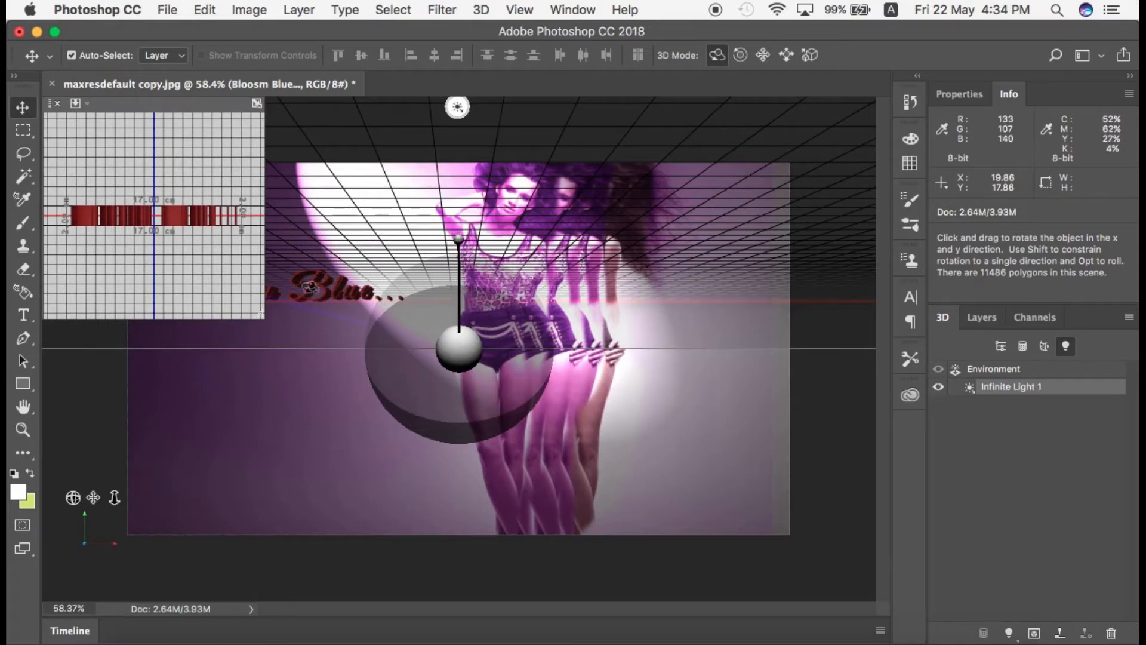
left_click(57, 103)
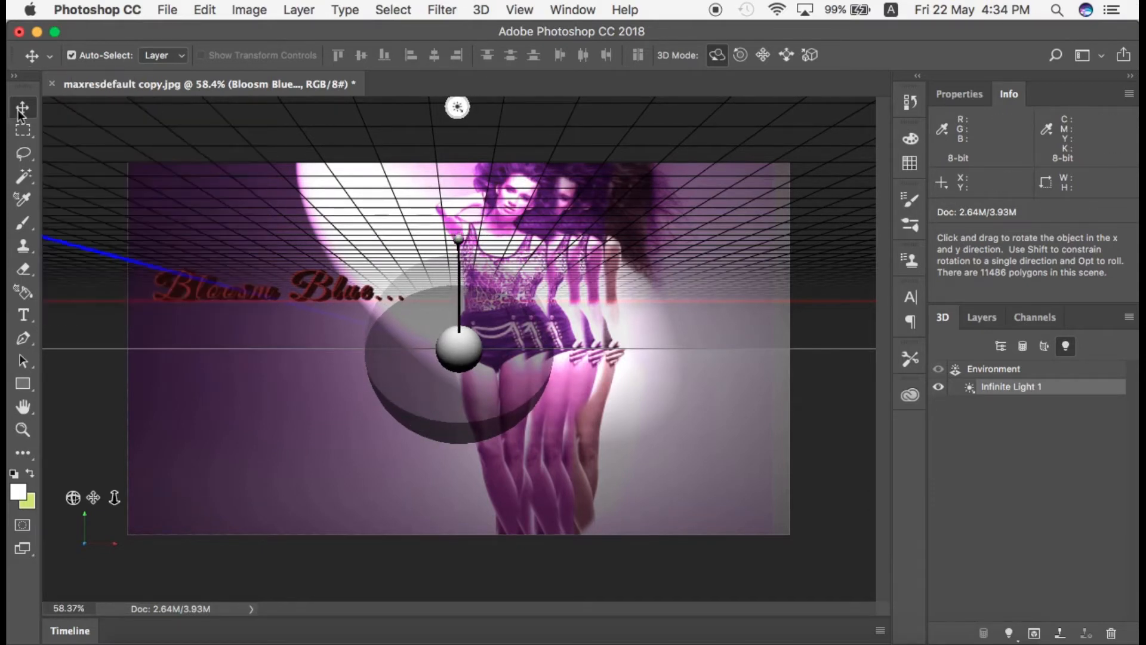
Step: Move the "Bloosm Blue..." 3D text lower on the dark background beside the figures' legs
left_click(22, 317)
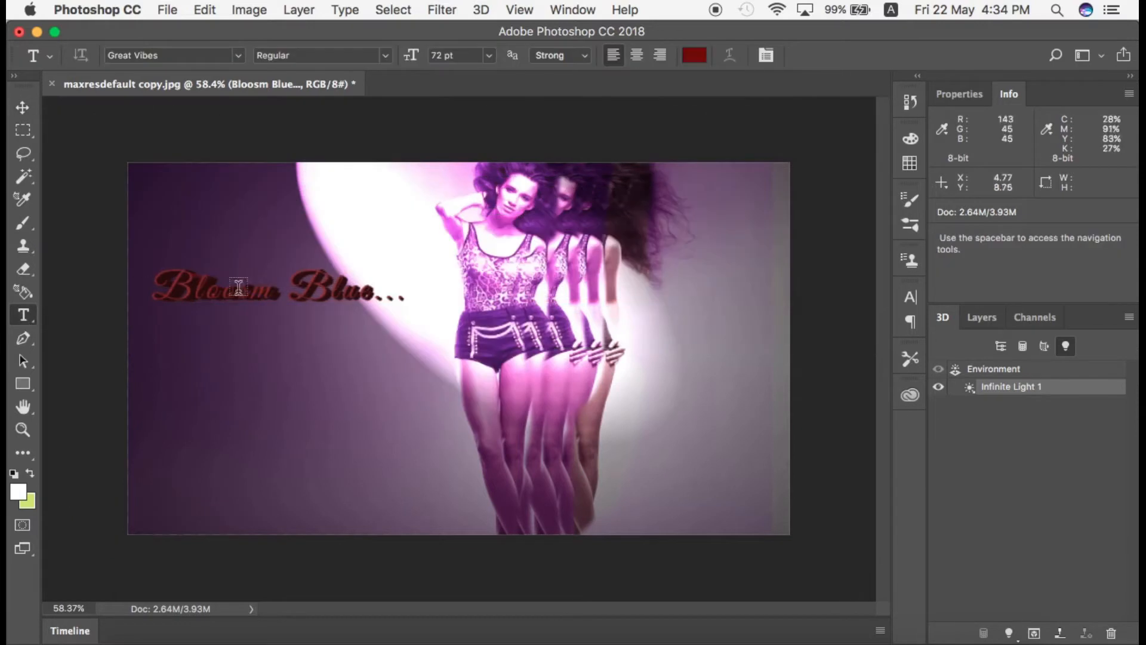
left_click(242, 293)
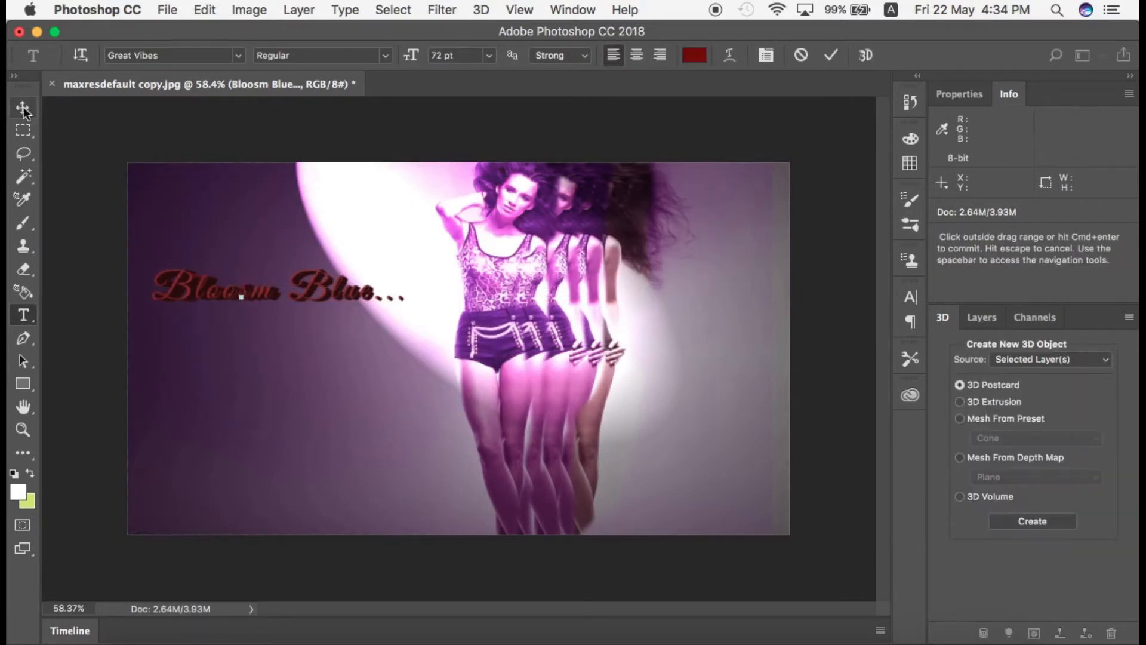
left_click(23, 108)
left_click_drag(255, 294, 252, 427)
Step: Recolor the "Bloosm Blue..." text to the blue-violet 3d24a7
key("m")
key("t")
left_click(695, 55)
mouse_move(402, 235)
left_mouse_down()
mouse_move(358, 180)
mouse_move(424, 230)
left_mouse_up()
left_click(597, 250)
mouse_move(517, 251)
left_mouse_down()
mouse_move(524, 235)
mouse_move(518, 273)
left_mouse_up()
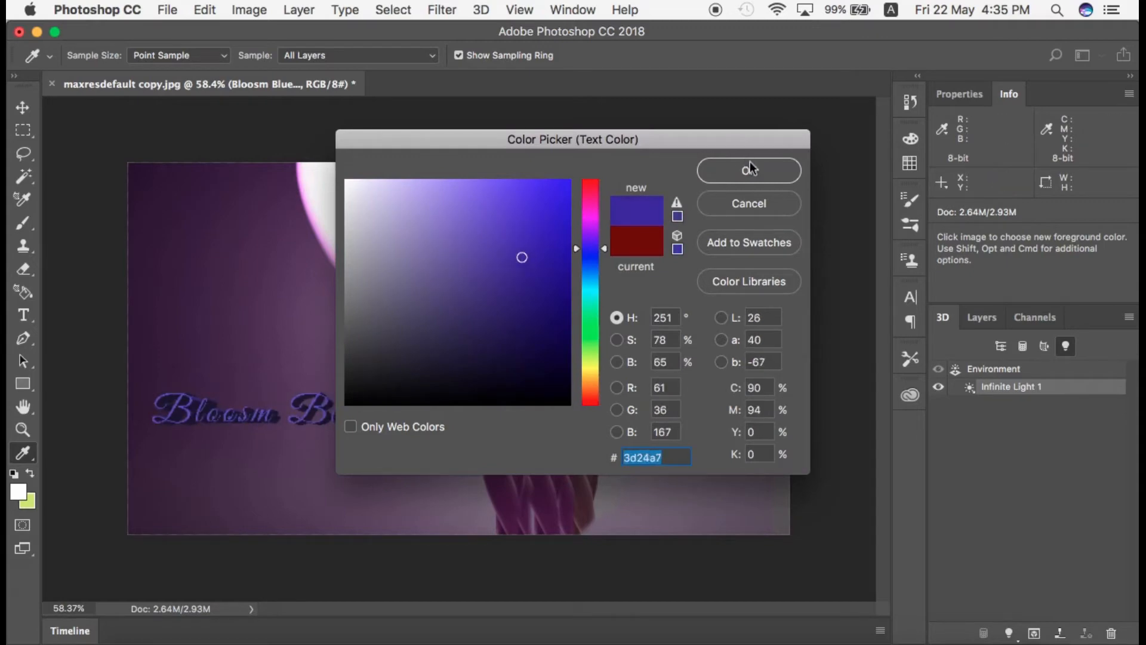
left_click(749, 171)
Step: Open the layer style settings for the "Bloosm Blue..." layer and shift the dialog so the text stays in view
left_click(298, 9)
mouse_move(418, 187)
left_click(519, 188)
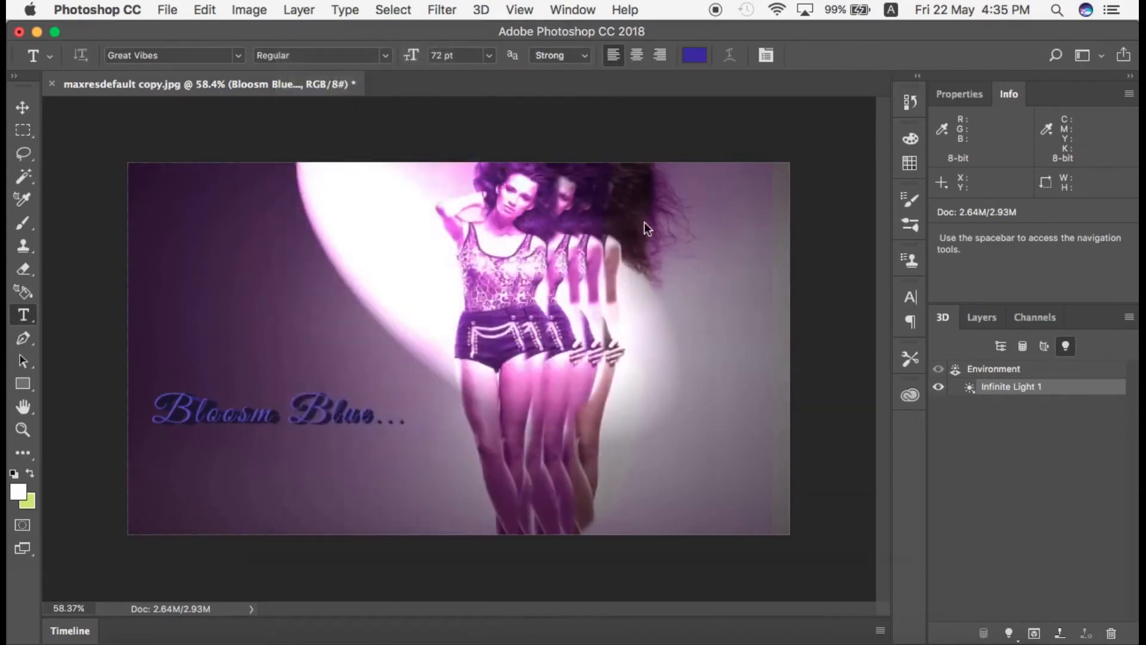
left_click_drag(660, 107, 848, 88)
left_click(545, 311)
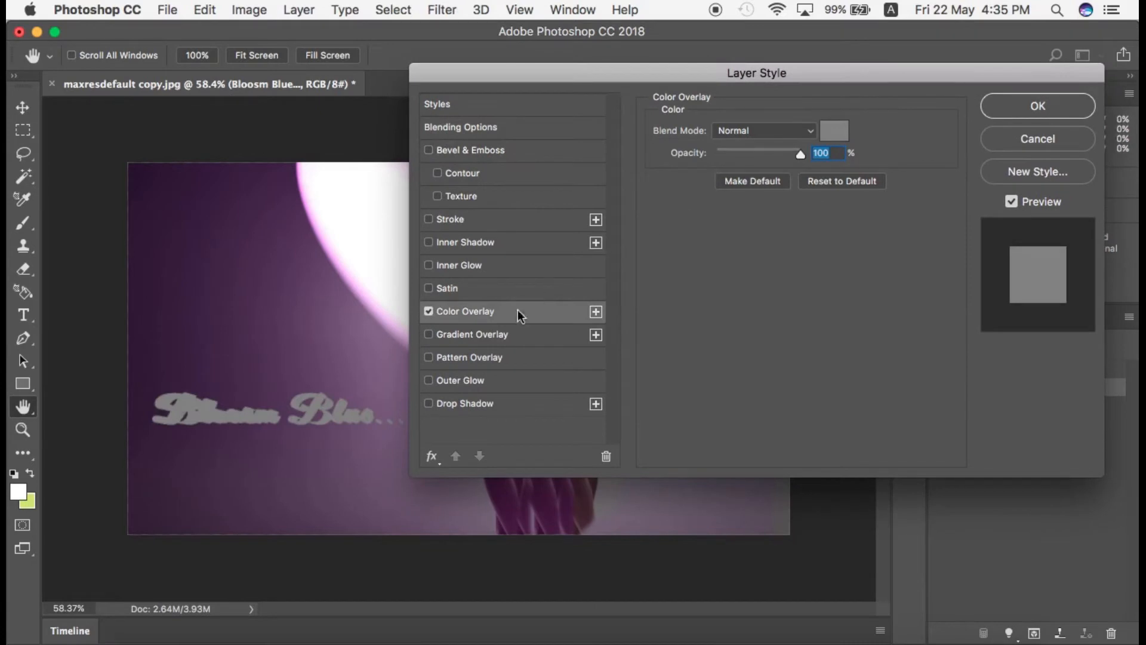
left_click(841, 136)
left_click(593, 267)
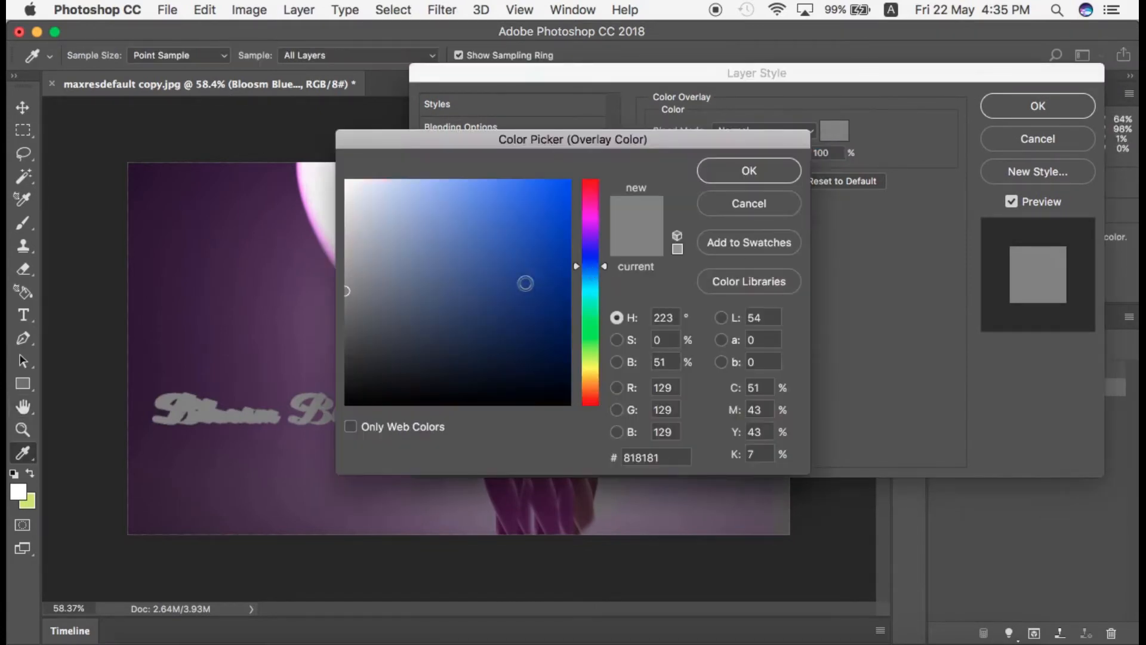
left_click(537, 261)
left_click(749, 203)
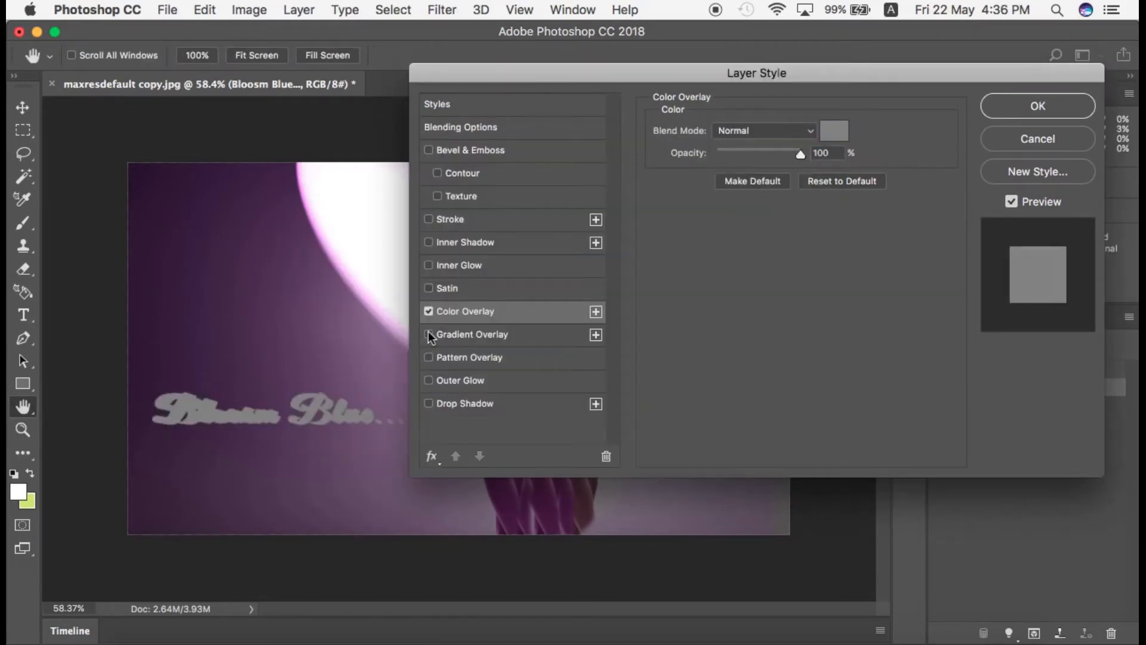
left_click(428, 312)
Step: Add a drop shadow to the "Bloosm Blue..." text, then enlarge the text and raise it slightly
left_click(470, 402)
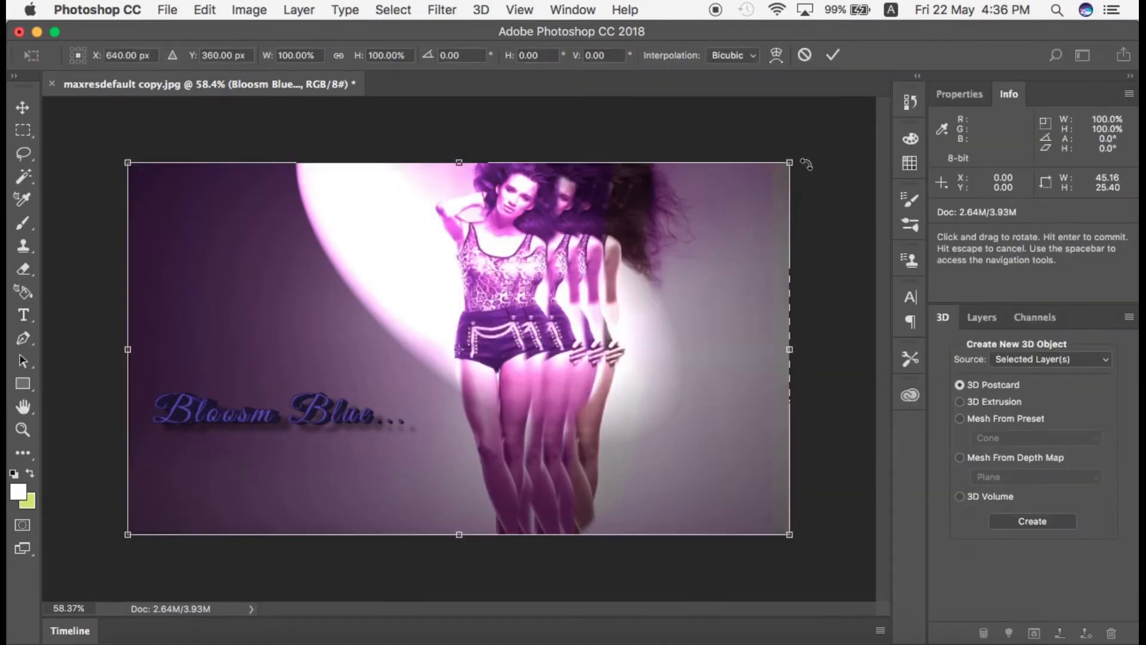
left_click_drag(806, 158, 982, 55)
left_click_drag(619, 390, 633, 370)
left_click(833, 55)
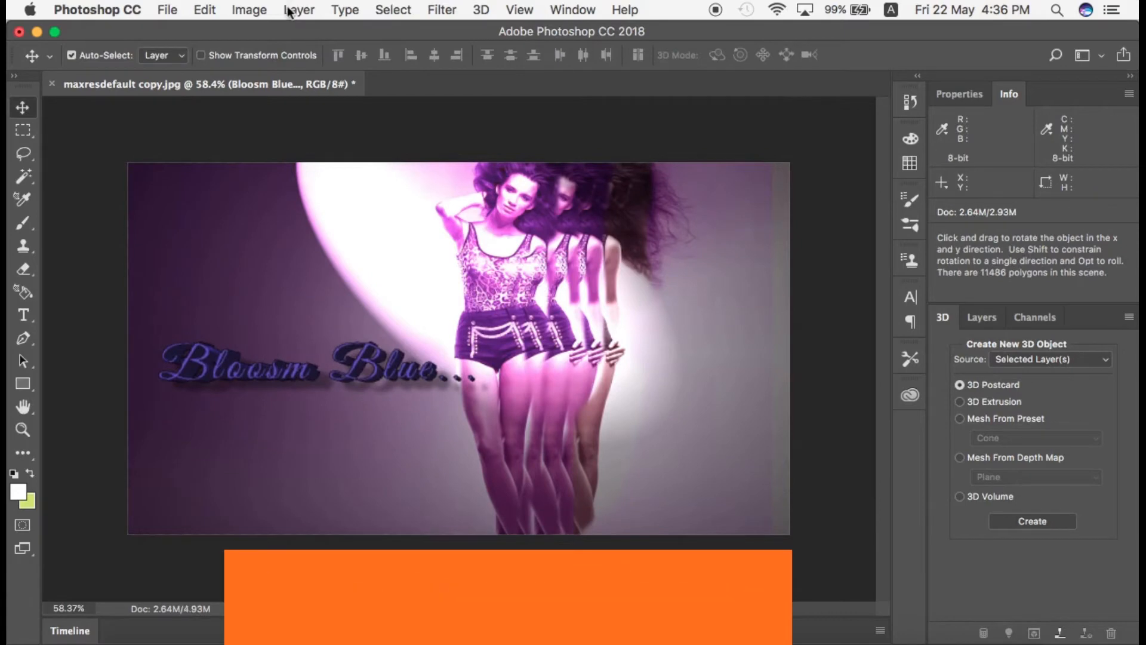
left_click(298, 9)
mouse_move(410, 185)
left_click(518, 187)
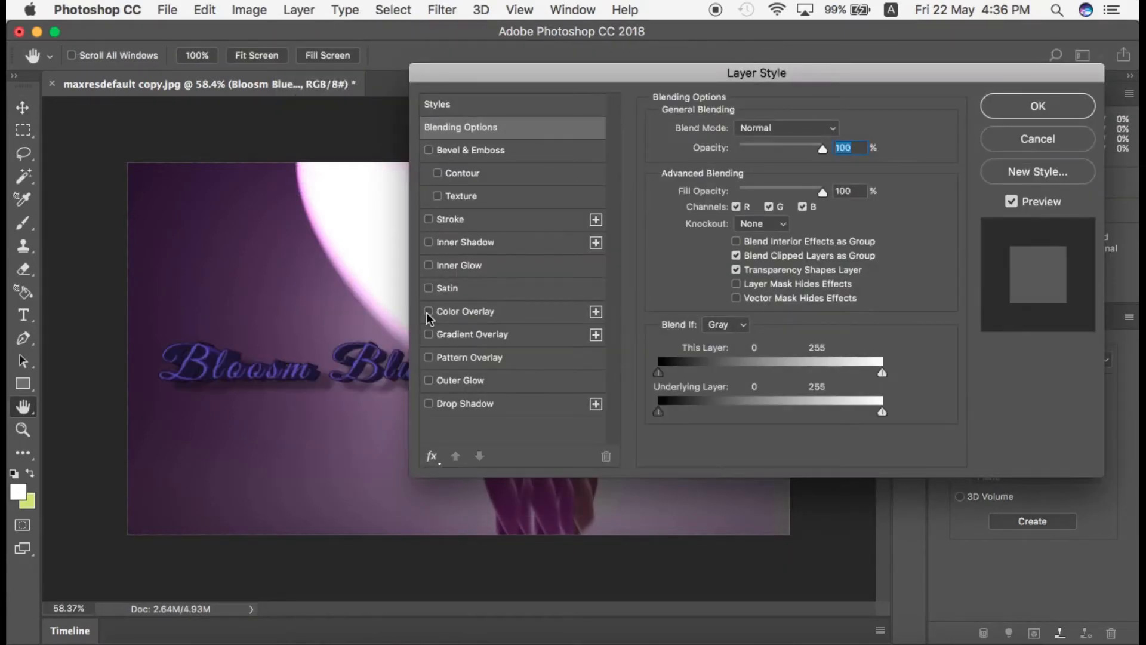
left_click(1041, 141)
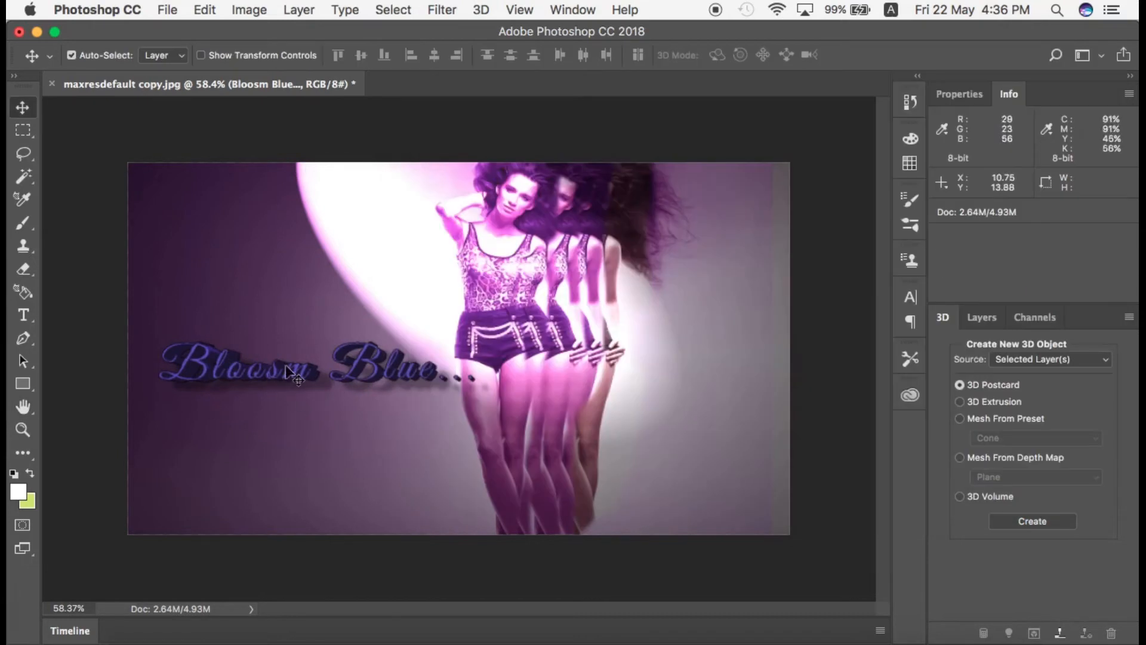
Step: Move the "Bloosm Blue..." text to the poster's left edge, clear of the figures
left_click_drag(285, 365, 249, 374)
Step: Add the text "Opening Shortly" in Marker Felt Thin at 72 pt below "Bloosm Blue..." and commit it
left_click(24, 315)
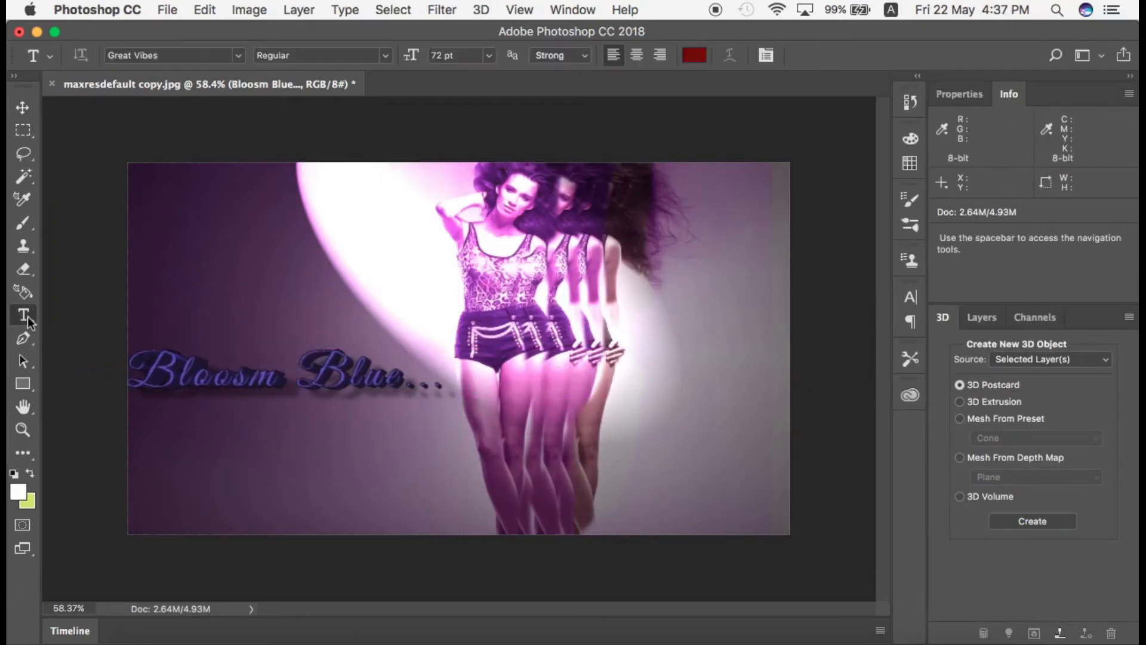
left_click(239, 56)
scroll(298, 298, "down", 10)
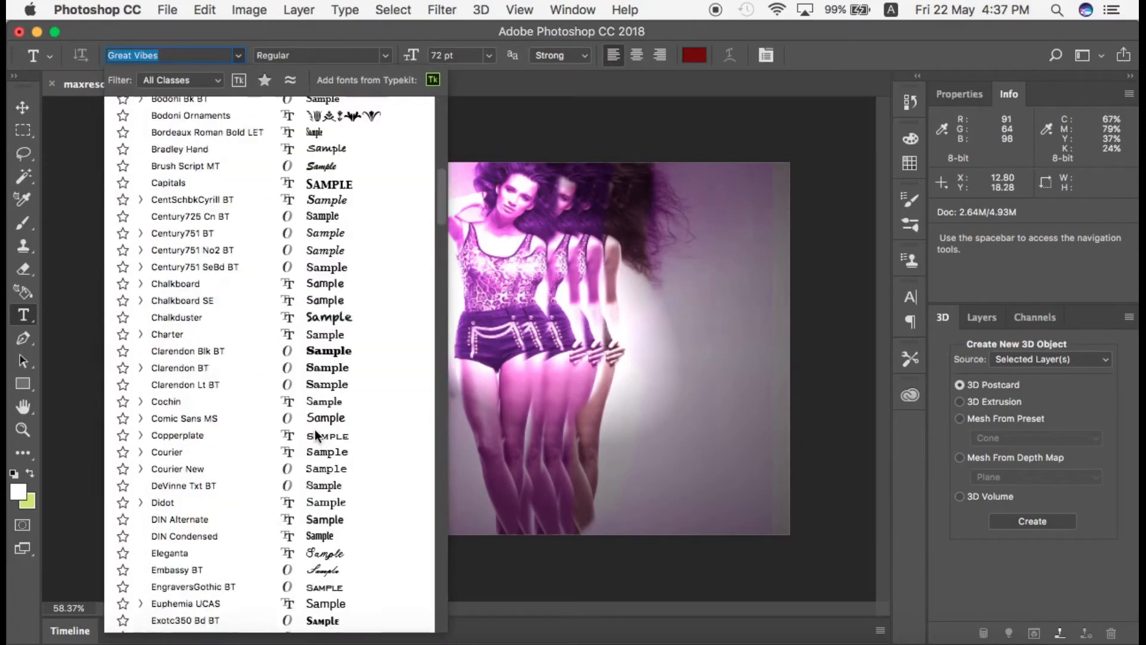
scroll(315, 435, "down", 15)
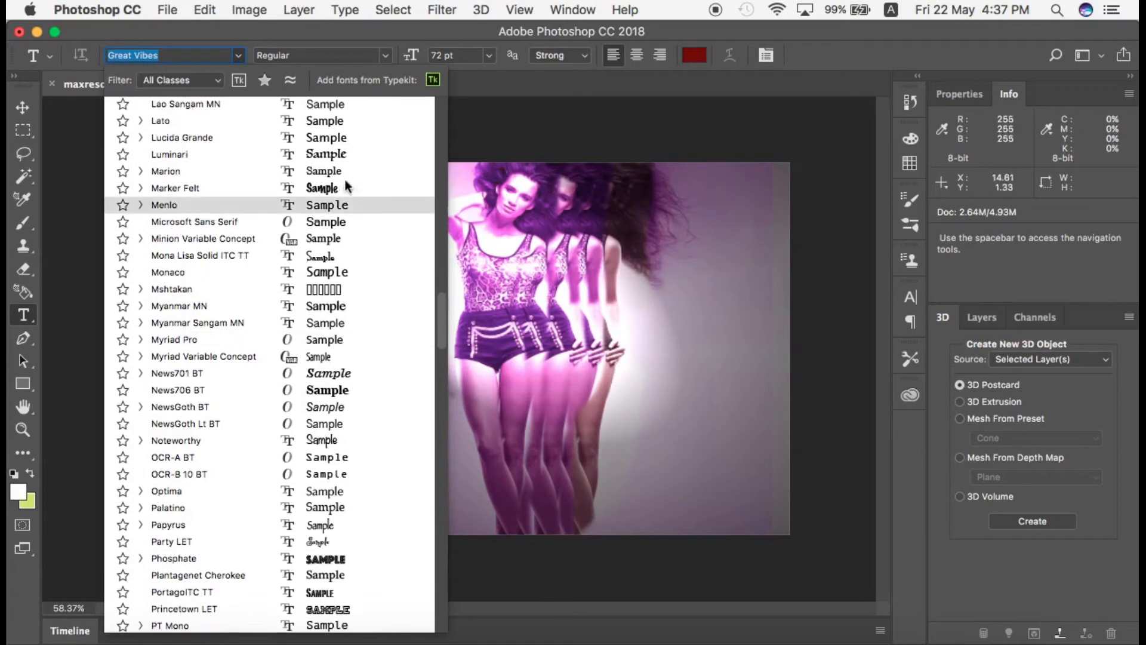
left_click(330, 185)
left_click(177, 464)
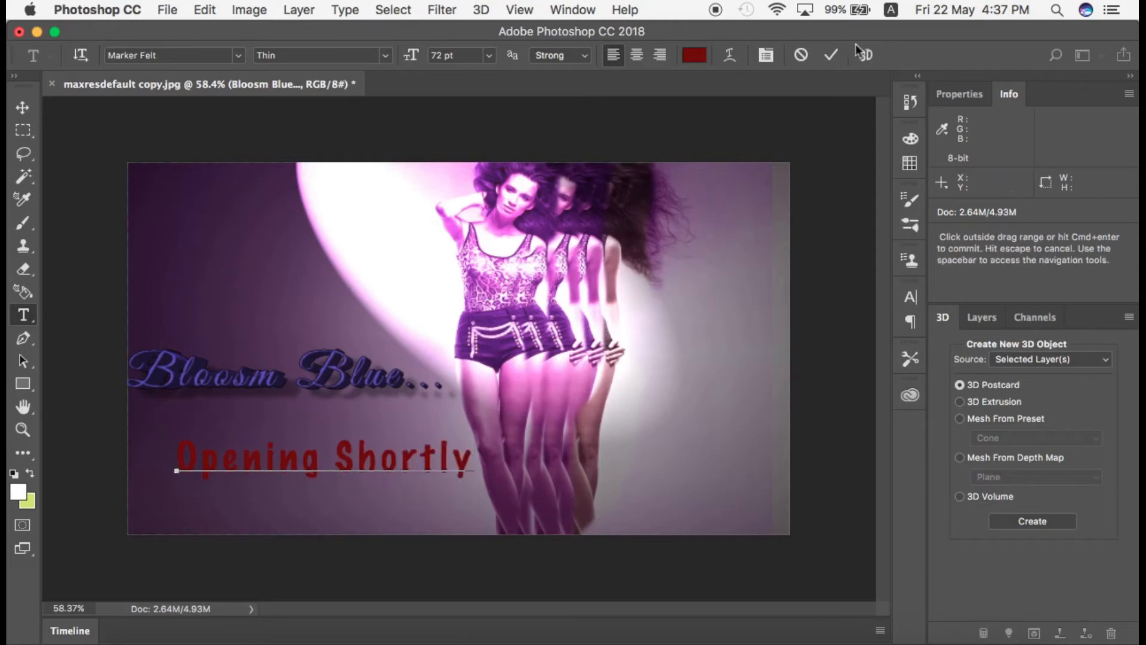
left_click(831, 55)
Step: Shift the "Opening Shortly" text down and left so that it clears the figures' legs
key("super+t")
left_click_drag(397, 468, 361, 493)
left_click(832, 55)
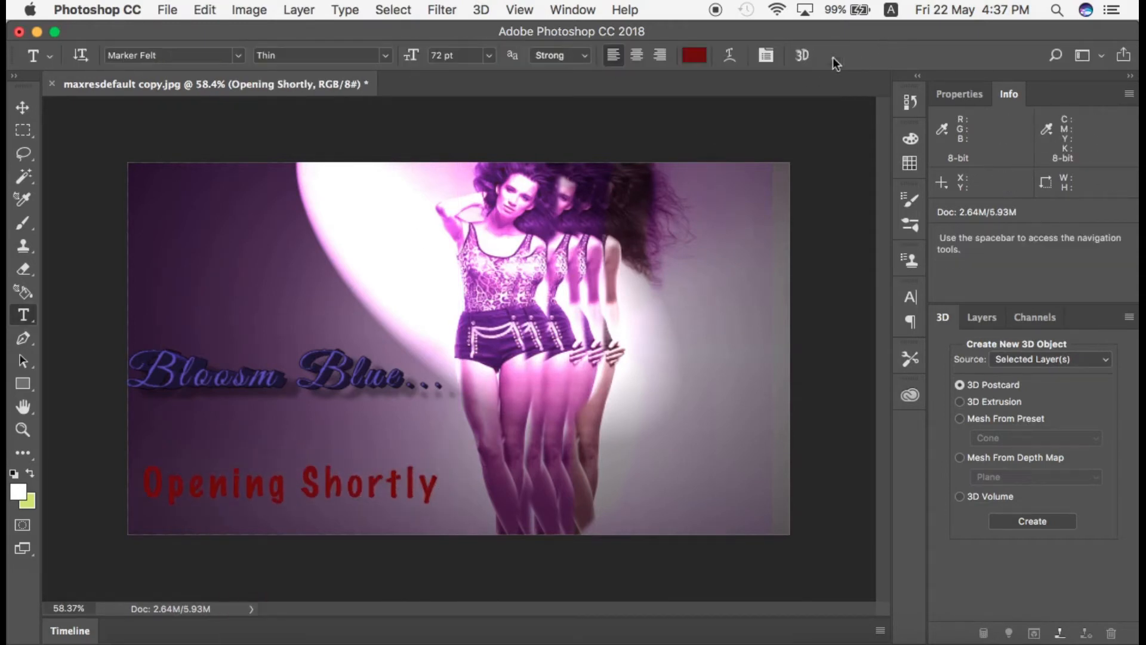
Step: Add an inside stroke of 163 px to the "Opening Shortly" text layer
left_click(294, 13)
mouse_move(430, 187)
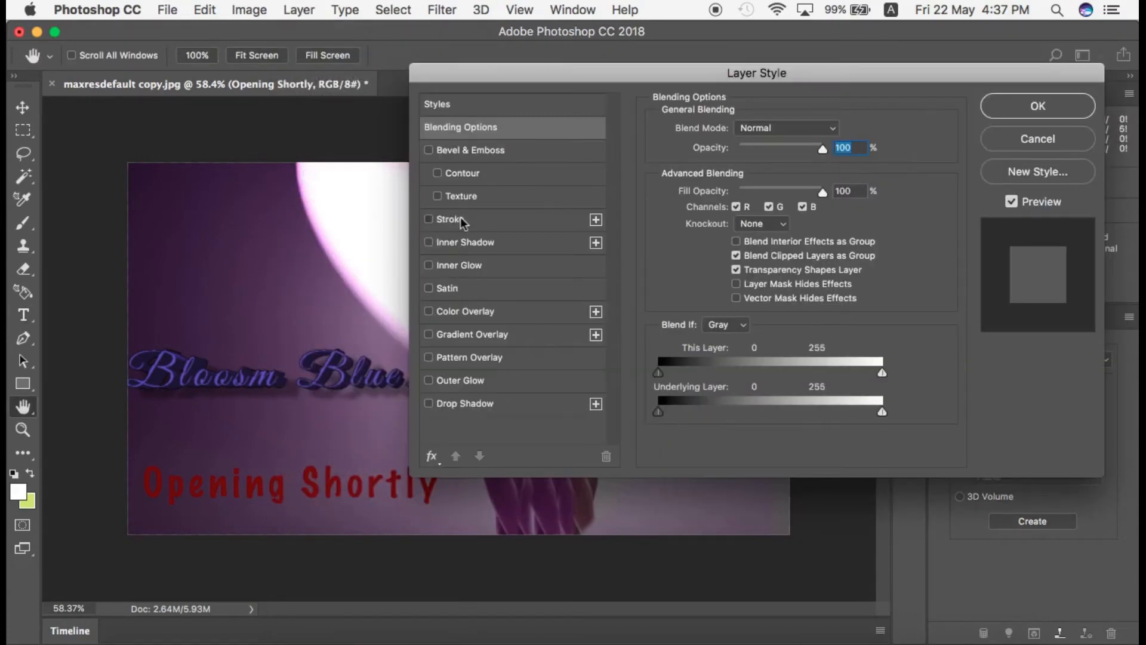
left_click(453, 219)
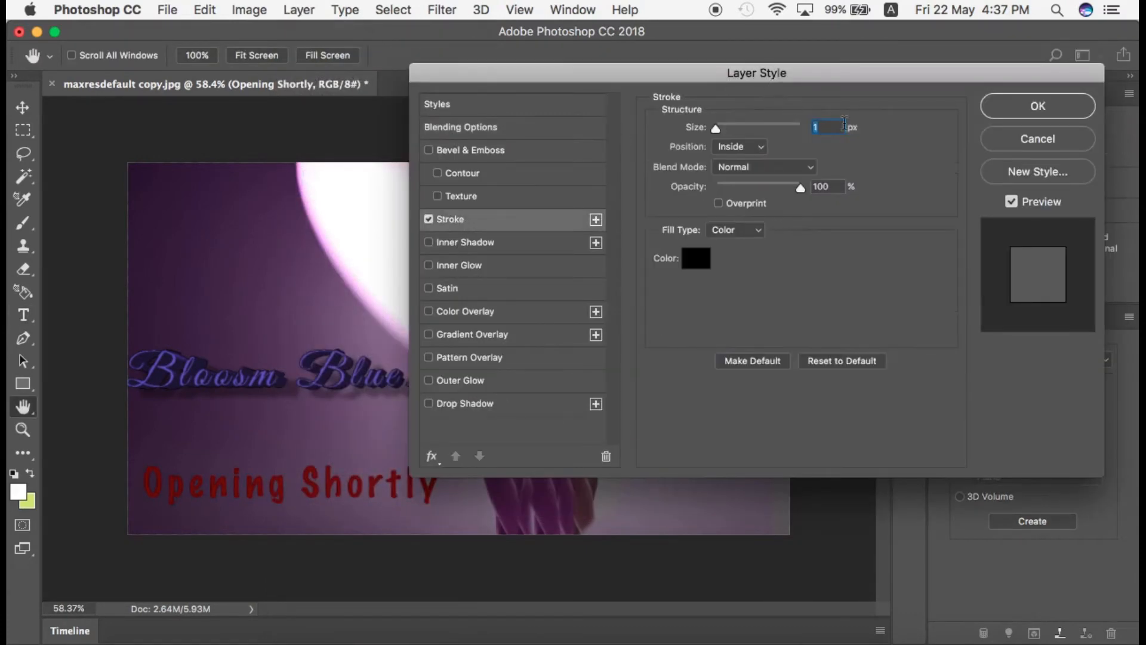
left_click_drag(717, 127, 757, 132)
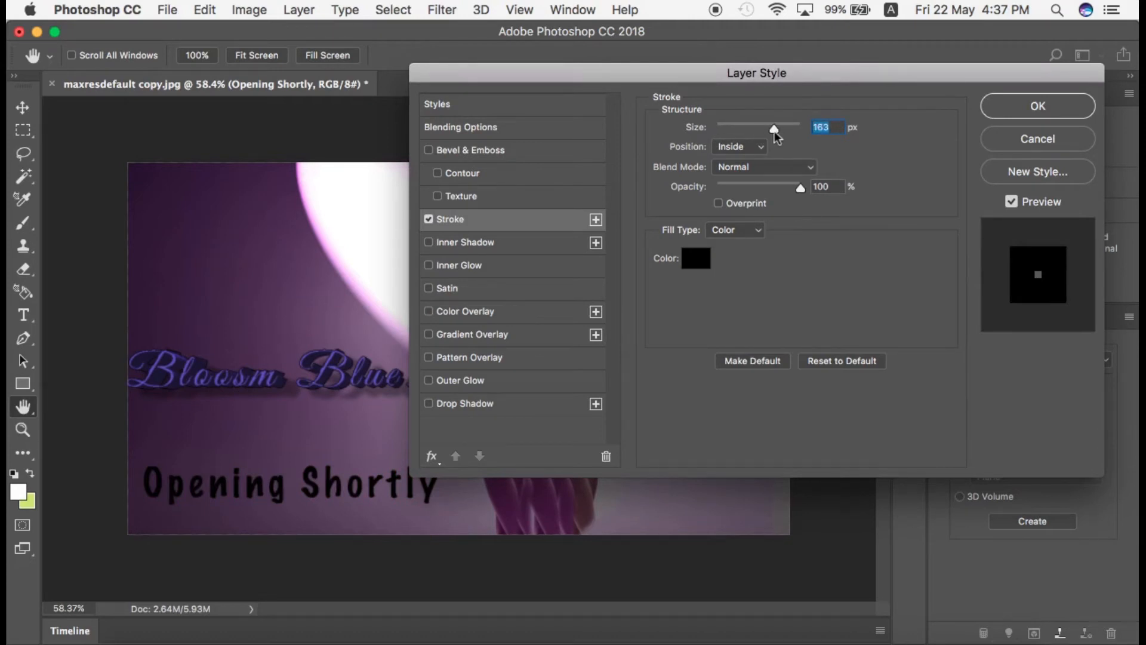
Step: Set the stroke color of "Opening Shortly" to bright green (23f313) and apply the layer style
left_click(704, 253)
left_click(590, 332)
left_click(562, 187)
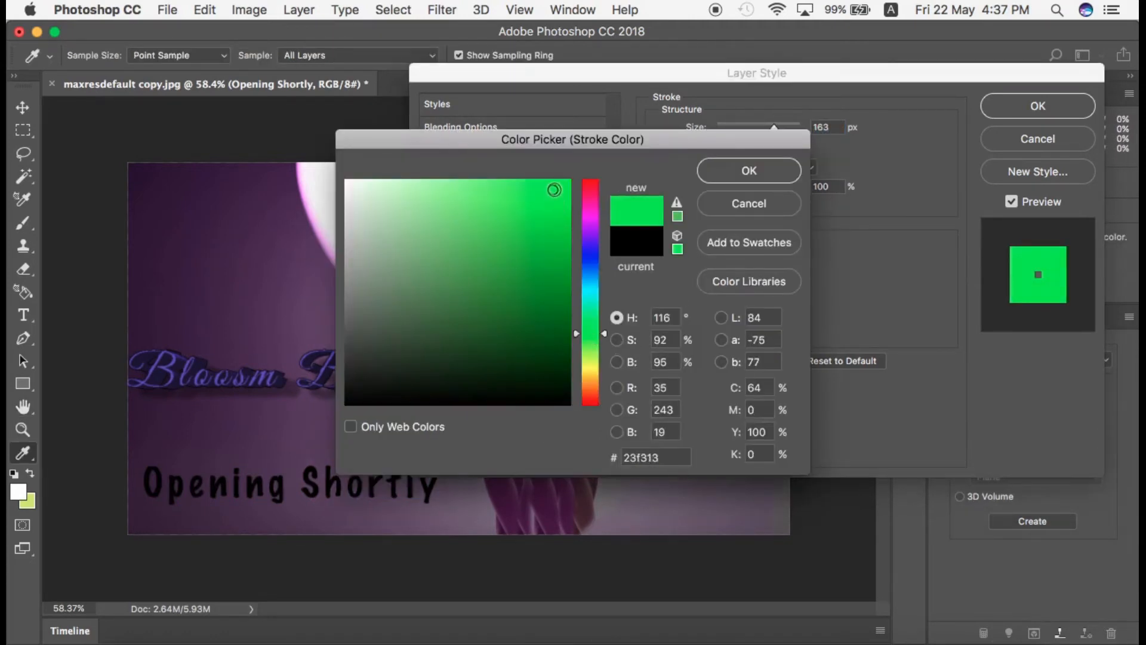
left_click_drag(570, 145, 758, 116)
left_click(935, 148)
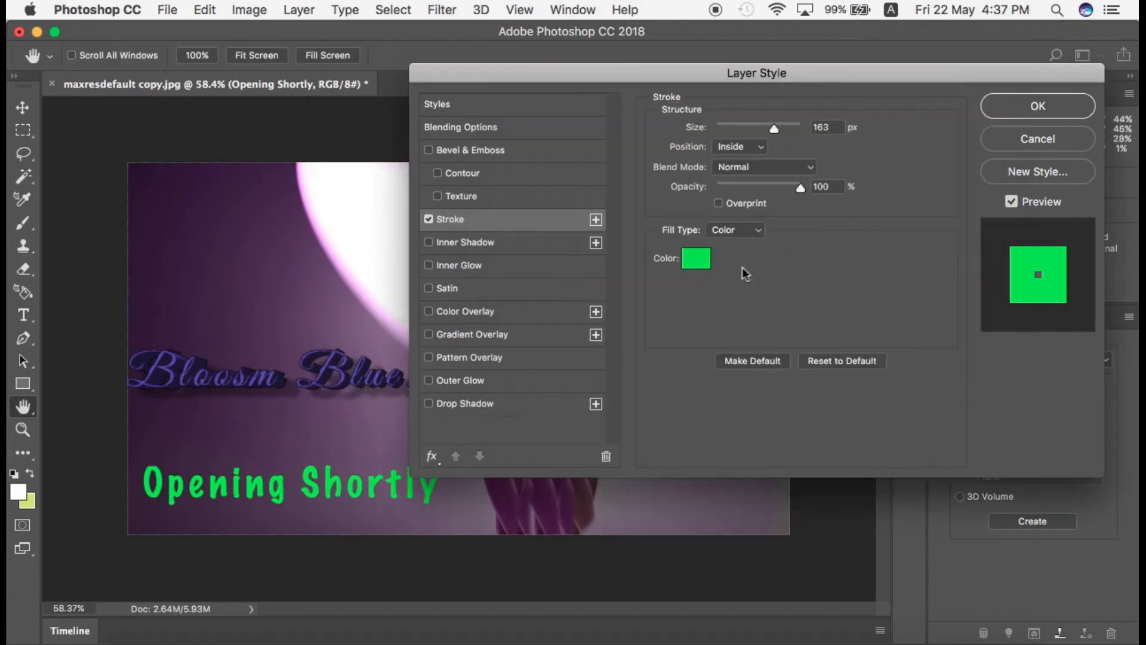
left_click(1035, 112)
Step: Position the roast chicken image over the lower part of the figures and commit the placement
left_click(23, 108)
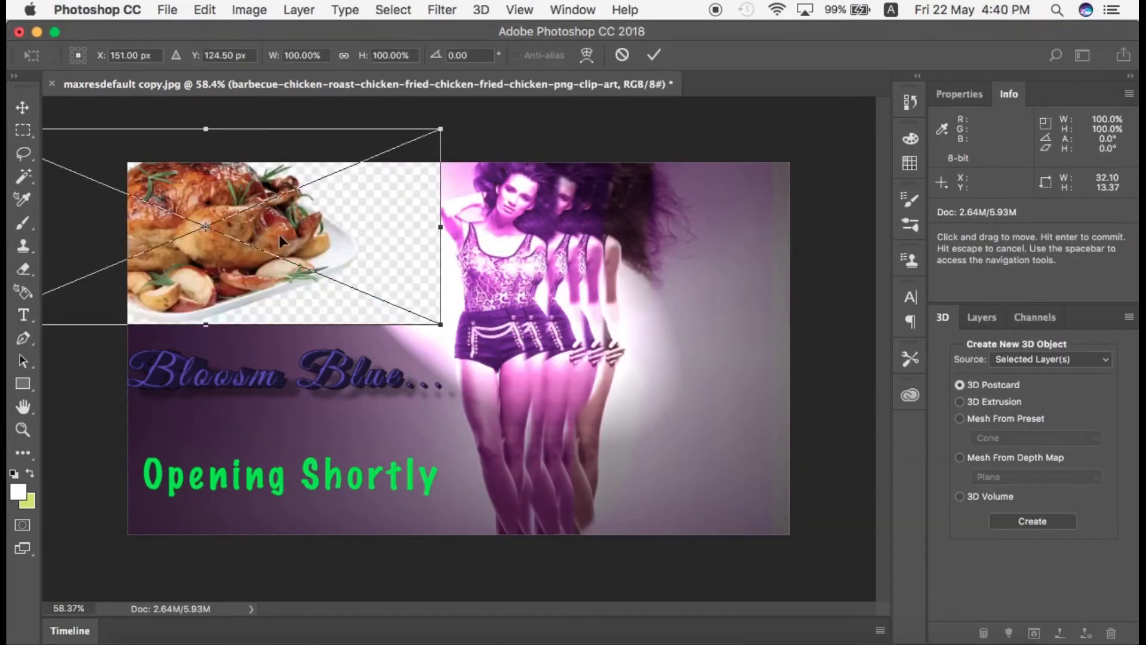
left_click_drag(279, 234, 602, 418)
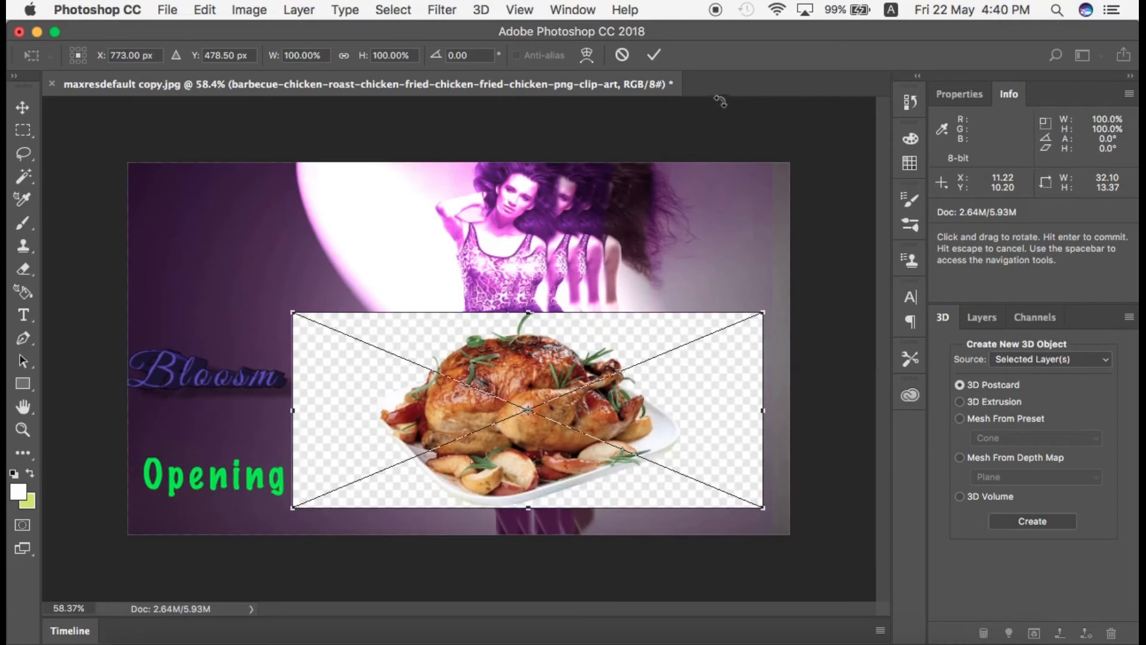
left_click(657, 57)
Step: Erase the checkered background around the roast chicken, clearing what the Eraser leaves with the Magic Eraser
key("e")
mouse_move(722, 340)
left_mouse_down()
mouse_move(740, 459)
mouse_move(759, 392)
left_mouse_up()
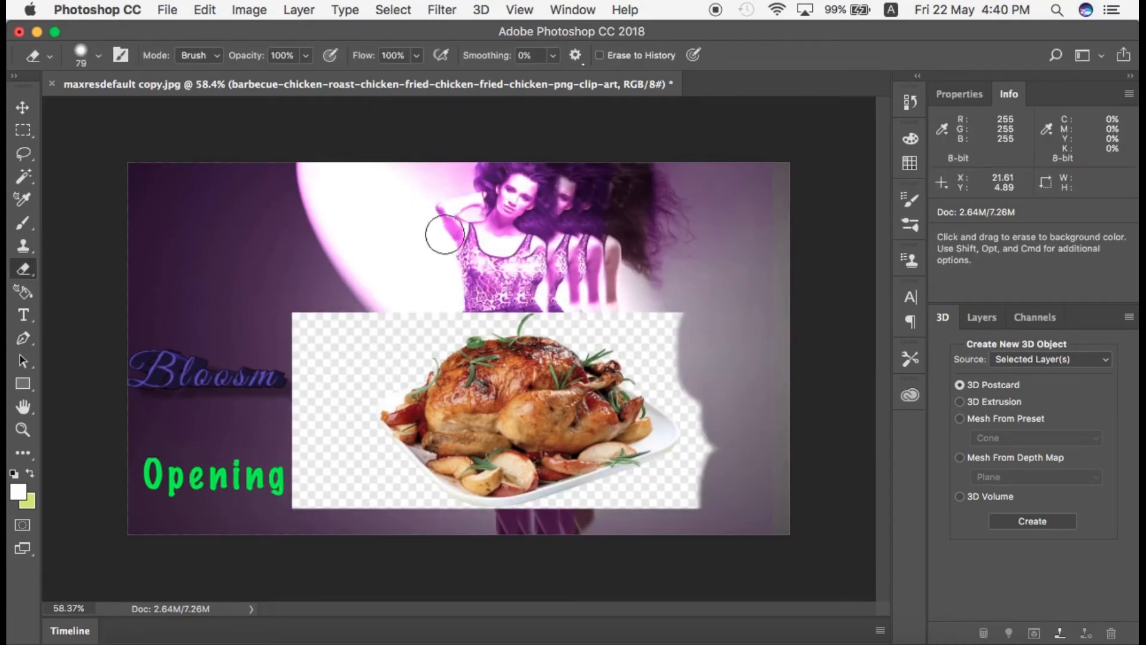
right_click(34, 278)
left_click(89, 284)
right_click(35, 275)
left_click(91, 301)
left_click(336, 334)
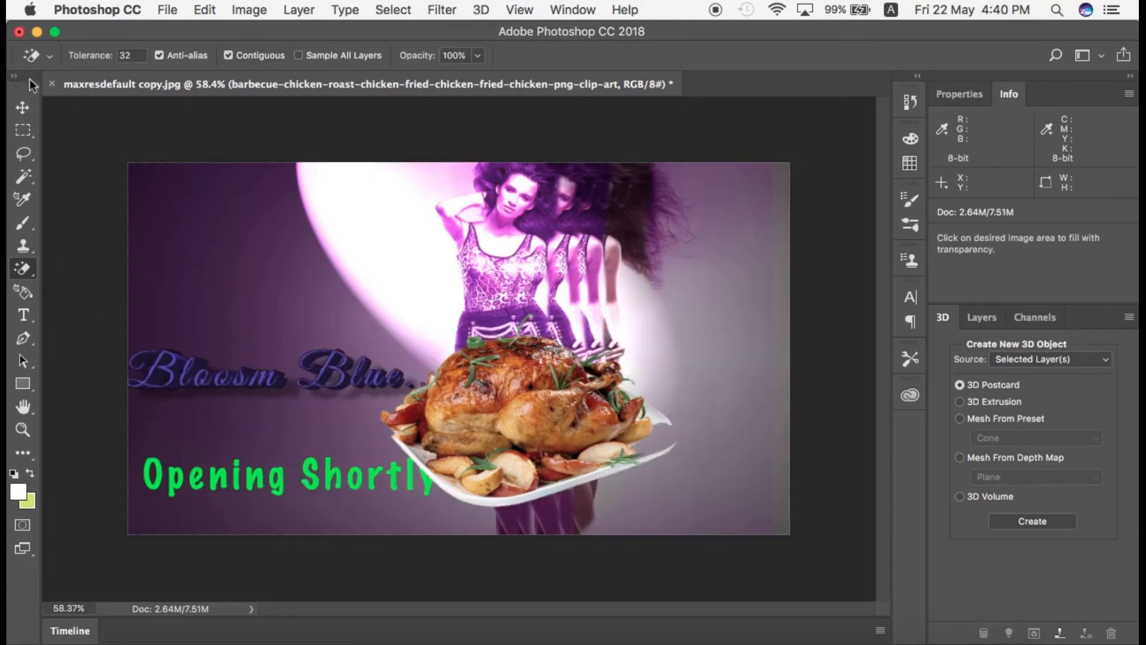
Step: Move the roast chicken to the poster's upper-left corner and scale it to 55.48% width and 60.16% height
left_click(23, 108)
left_click_drag(454, 407, 212, 254)
key("ctrl+t")
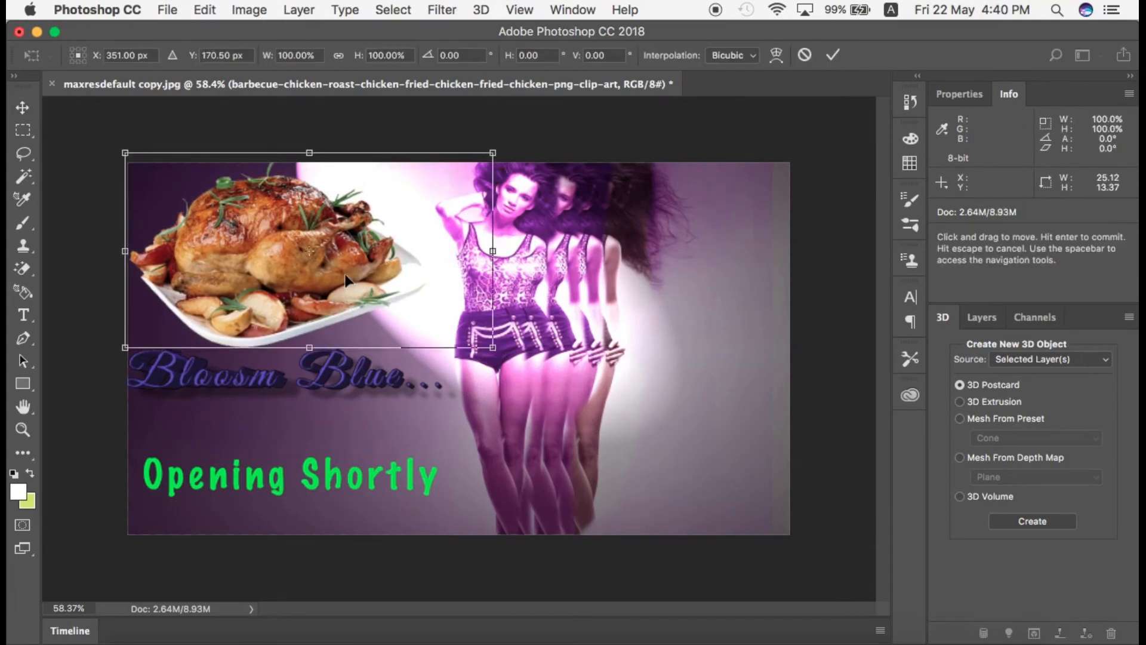
left_click_drag(495, 351, 361, 297)
left_click_drag(253, 289, 254, 298)
left_click_drag(362, 307, 313, 284)
left_click_drag(345, 241, 335, 249)
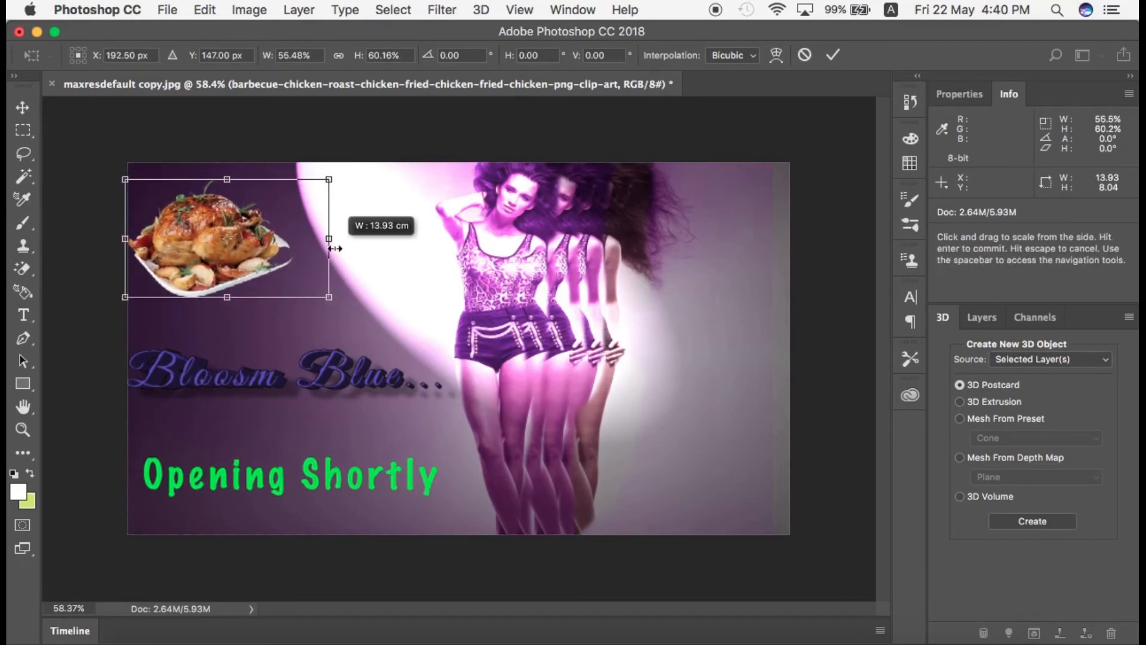
left_click(834, 55)
Step: Place the pale cartoon beer mugs PNG from the Downloads folder onto the poster
left_click(958, 634)
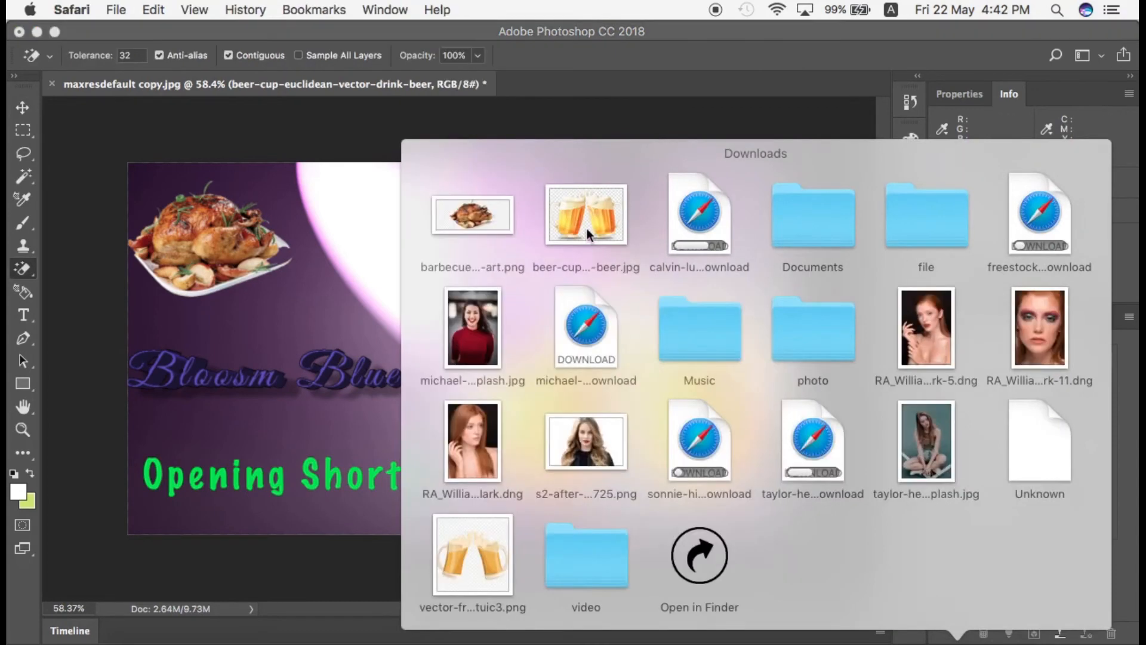
left_click_drag(460, 545, 361, 416)
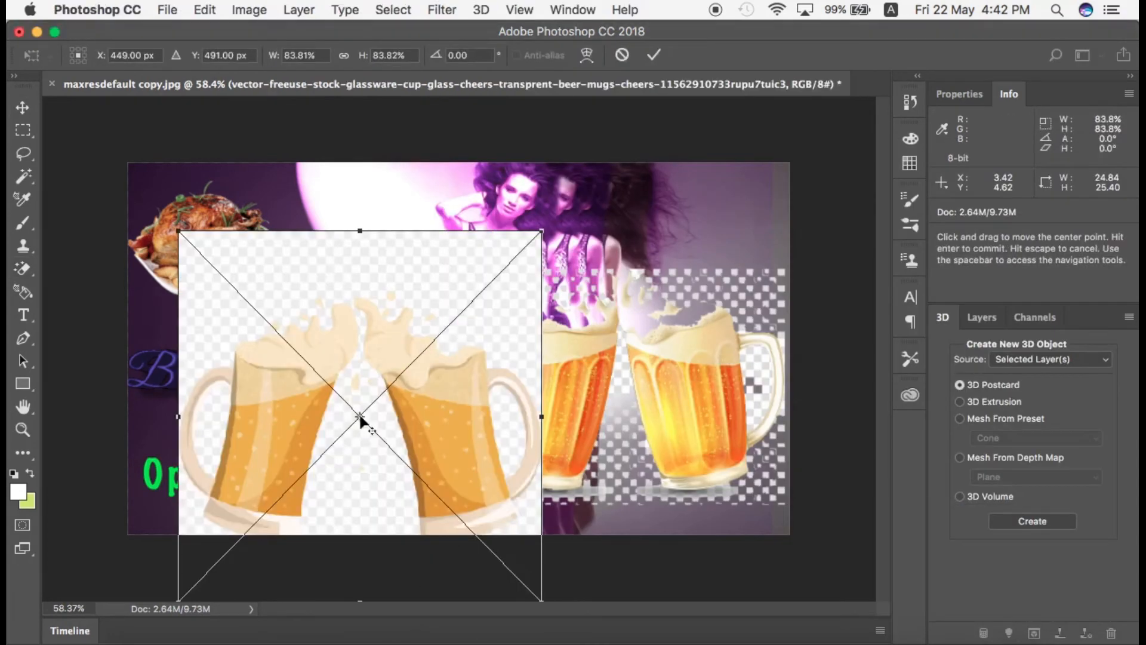
key("Return")
Step: Remove the checkered background around the cartoon beer mugs, moving them up to clear the strip beneath them
left_click(426, 309)
key("Return")
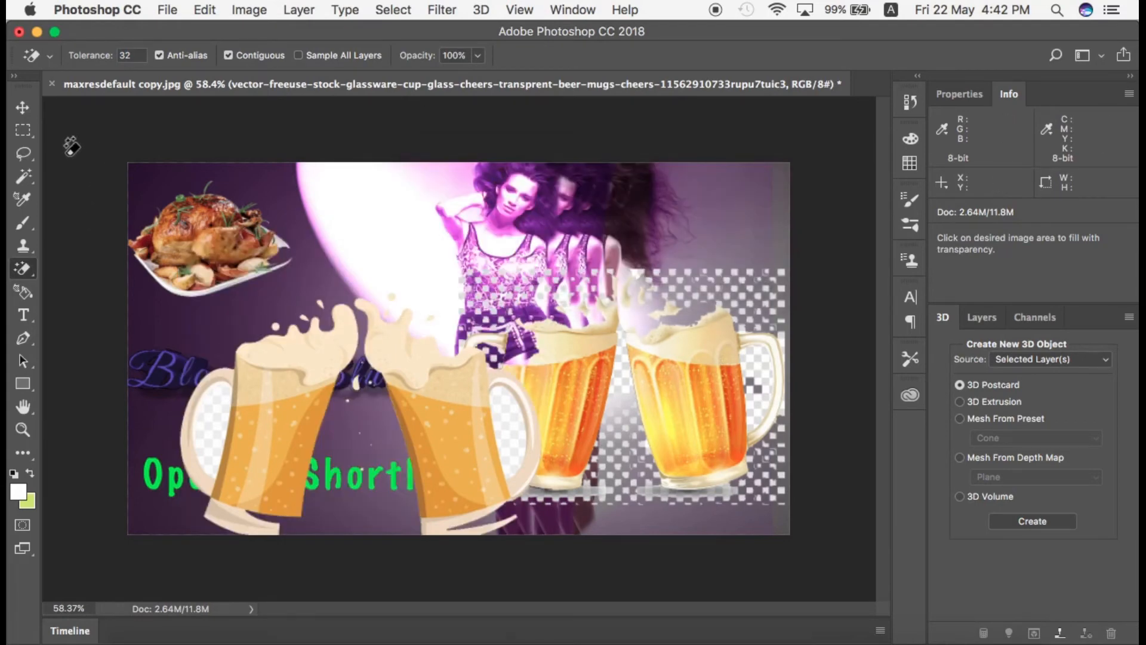
left_click(23, 108)
left_click_drag(421, 410, 396, 321)
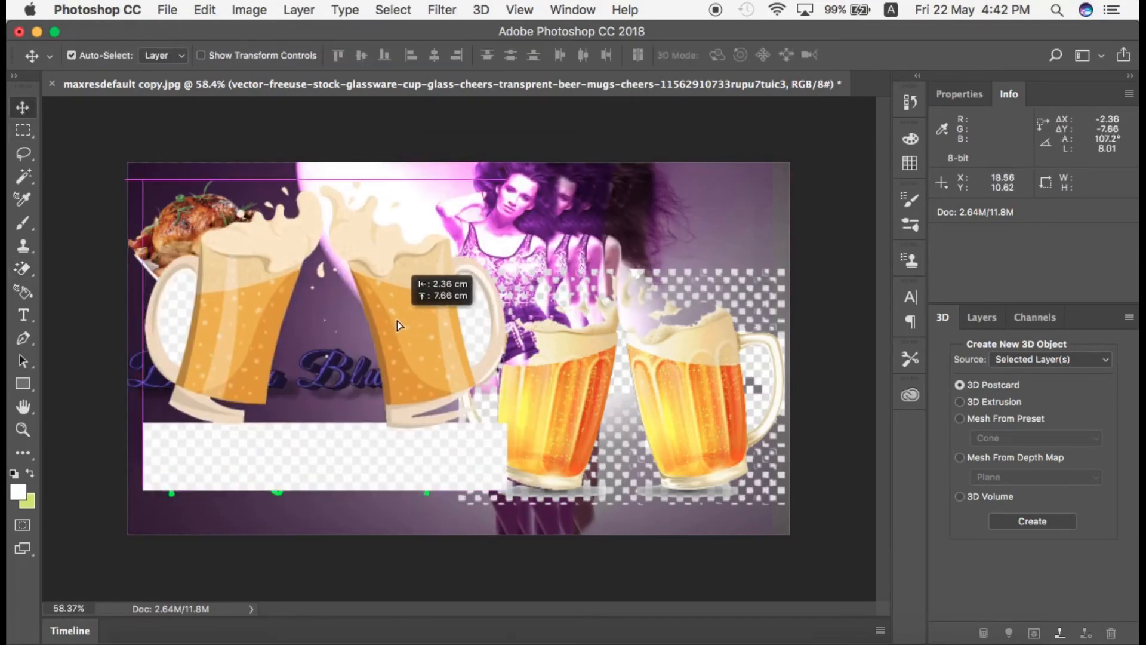
key("e")
left_click(353, 455)
Step: Shrink the cartoon beer mugs and place them beside the roast chicken, then delete the other, more realistic beer mugs image
key("super+t")
left_click_drag(506, 428, 310, 281)
mouse_move(241, 279)
left_mouse_down()
mouse_move(253, 304)
mouse_move(301, 316)
left_mouse_up()
left_click(832, 55)
key("BackSpace")
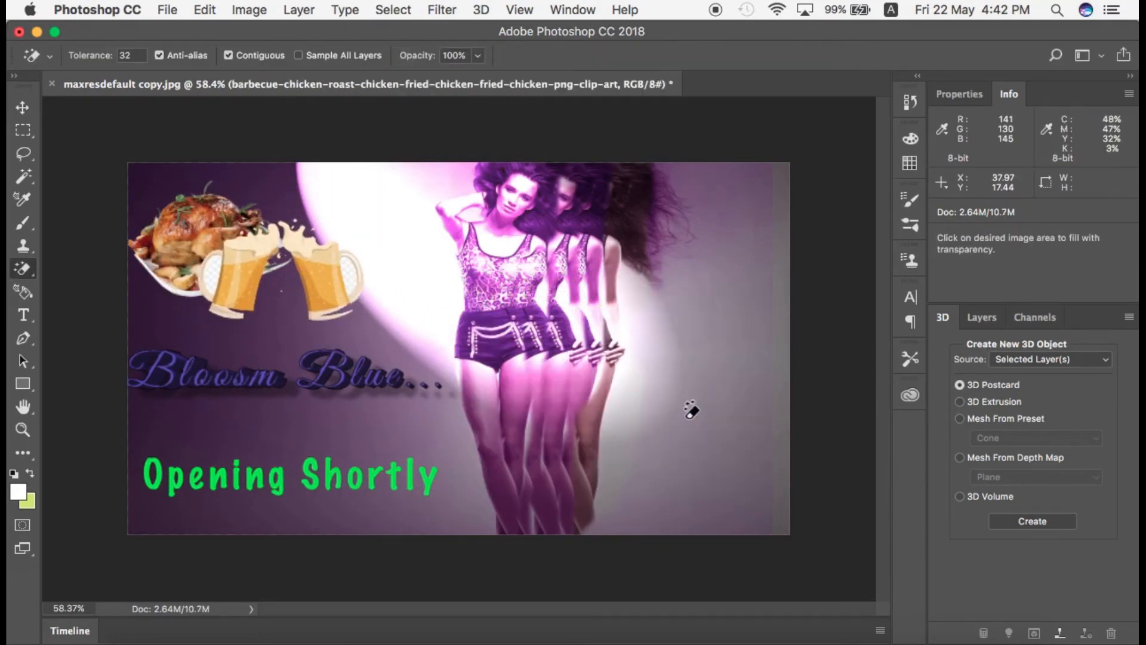
Step: Enlarge the roast chicken, mainly in height, and nudge it toward the poster's left edge
left_click(22, 107)
key("super+t")
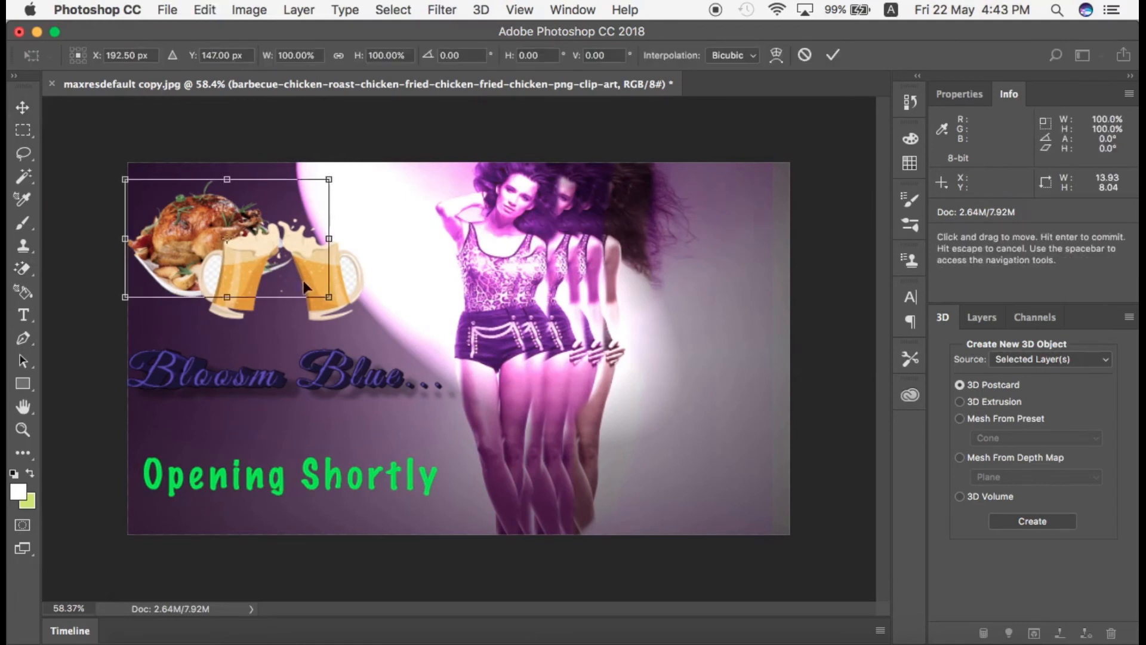
left_click_drag(329, 296, 342, 336)
left_click_drag(234, 275, 181, 271)
key("Return")
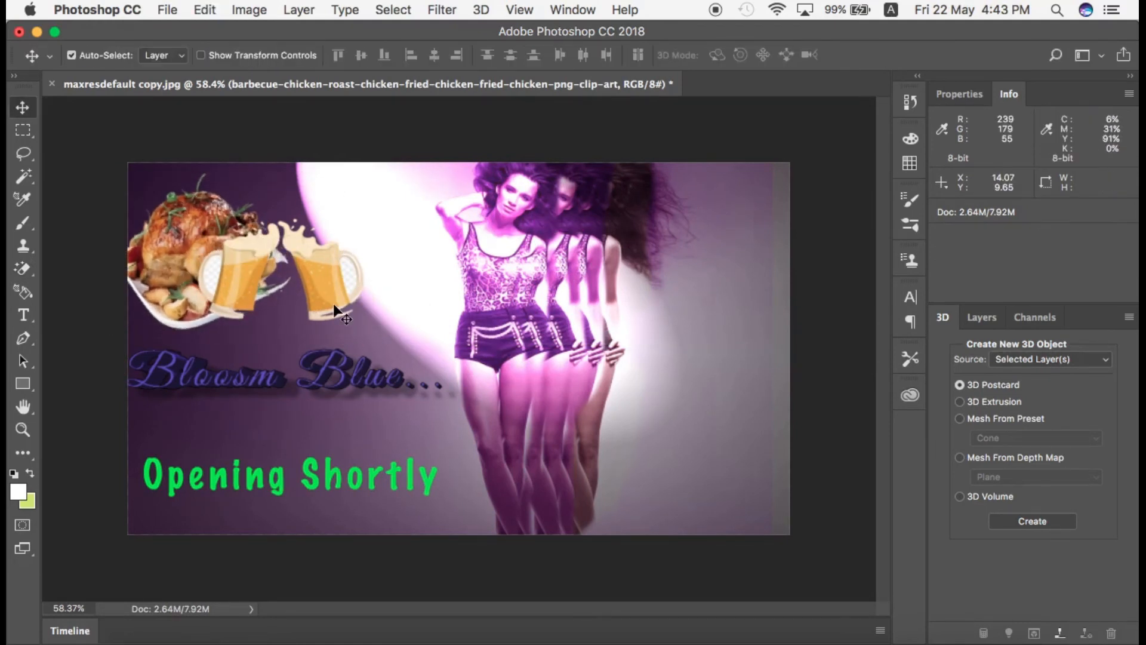
Step: Scale the beer mugs down slightly and shift them to the chicken's lower right
key("super+t")
left_click_drag(364, 321, 331, 298)
left_click_drag(297, 275, 329, 310)
left_click(833, 54)
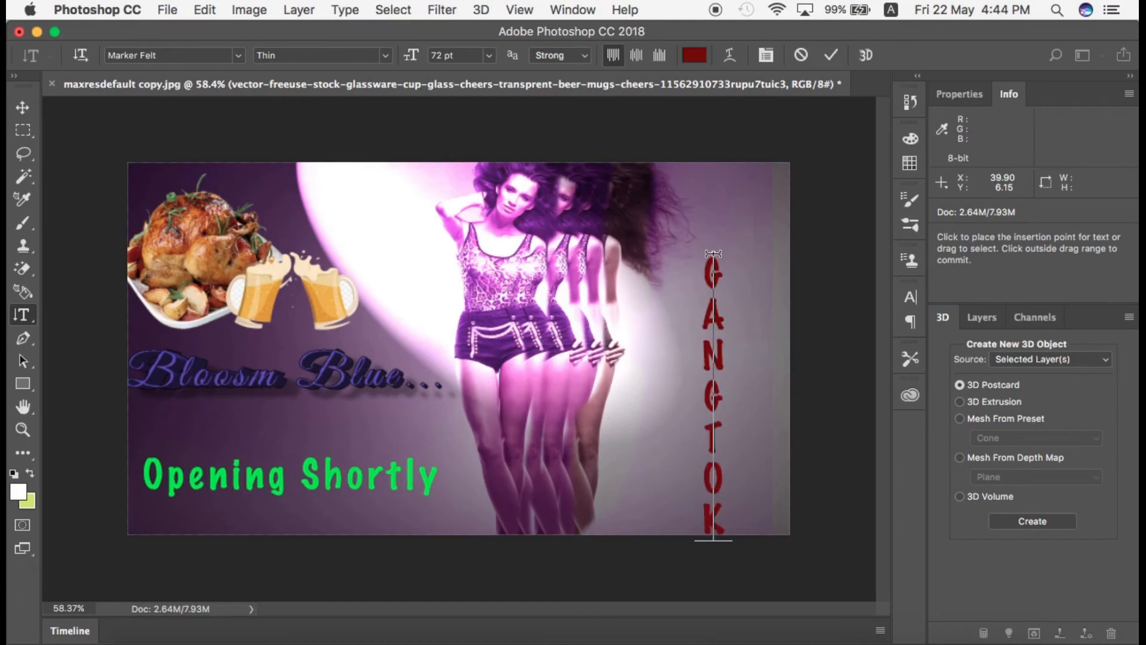
Step: Recolour the vertical GANGTOK text light purple and move it up and slightly right, clear of the poster's bottom edge
left_click(769, 226)
left_click_drag(722, 304, 630, 168)
left_click(694, 55)
left_click(782, 218)
left_click(936, 143)
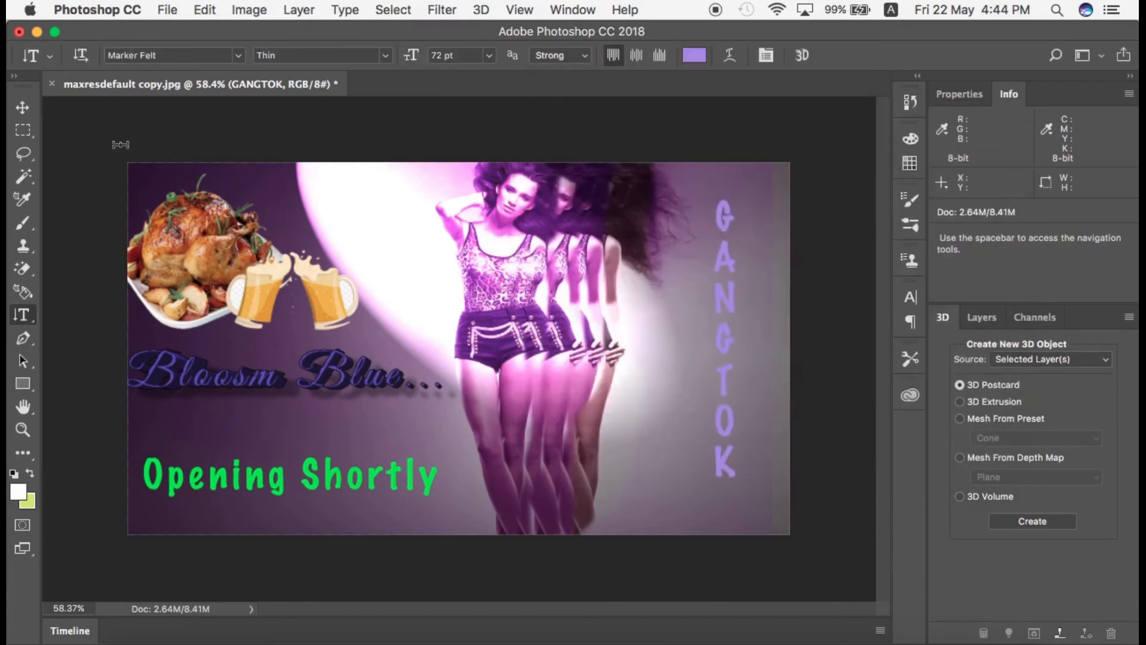
left_click(28, 109)
left_click_drag(728, 383, 730, 376)
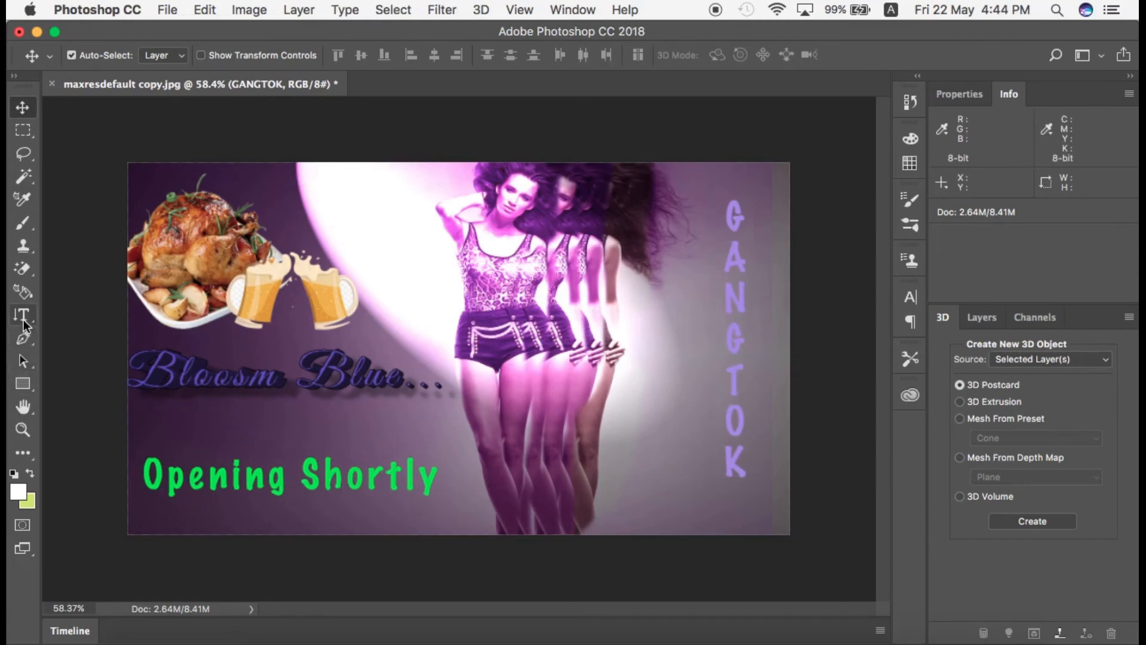
Step: Recolour the GANGTOK text dark orange-red and move it up into the poster's upper-right corner
left_click(23, 316)
left_click(695, 56)
left_click(758, 376)
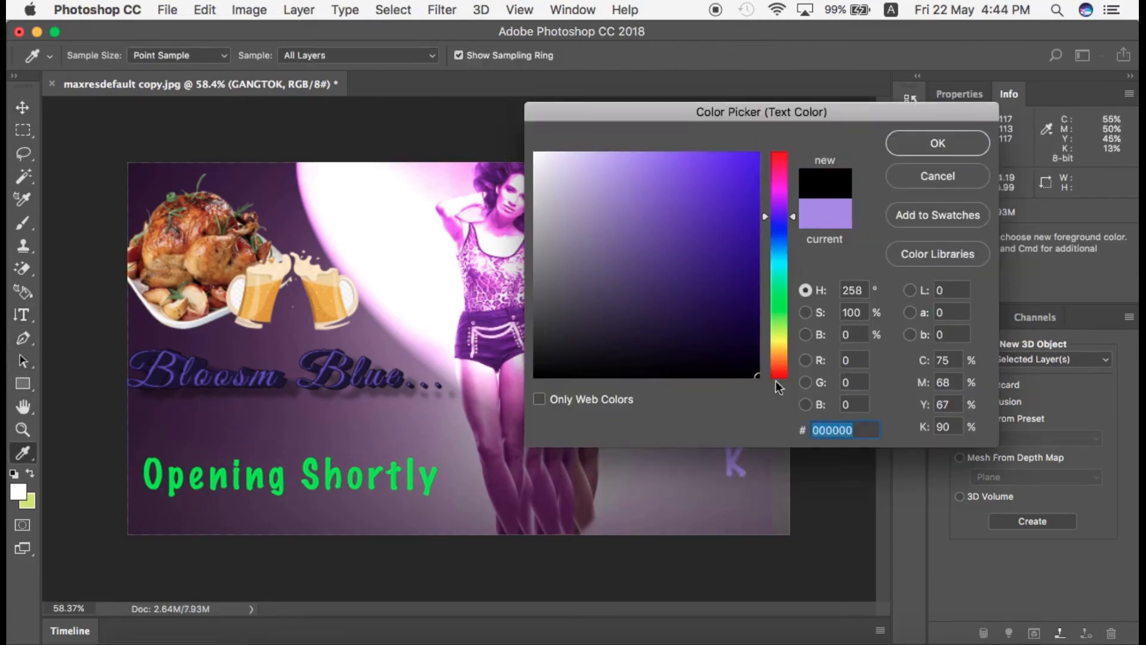
left_click(779, 368)
left_click_drag(749, 111, 256, 118)
left_click(233, 215)
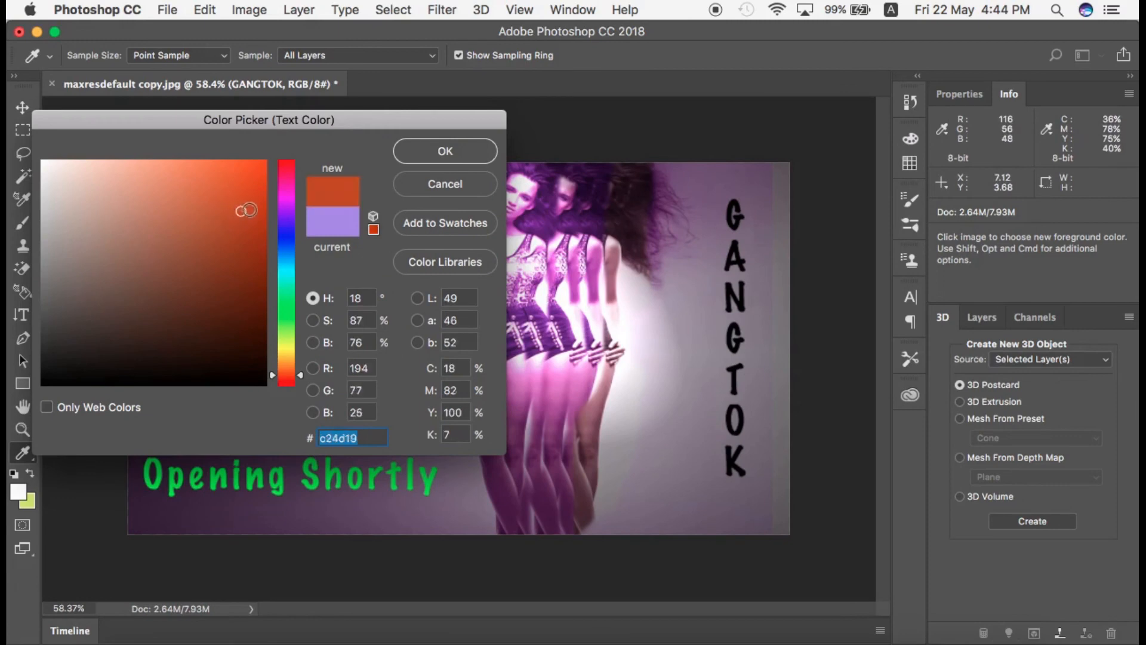
left_click(256, 283)
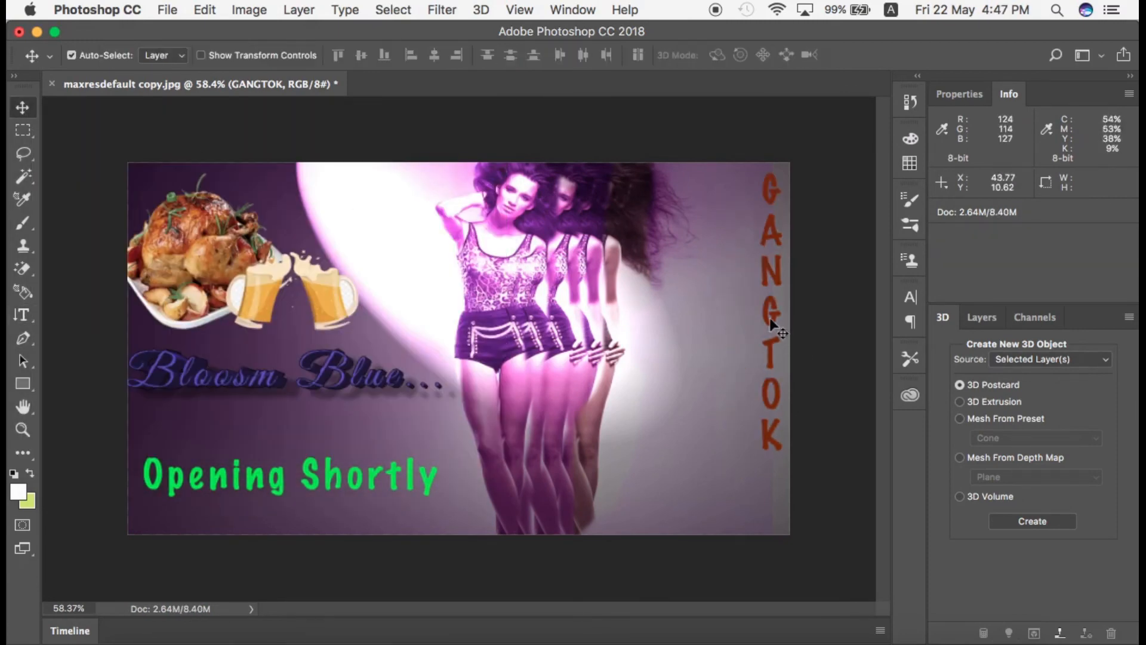
left_click_drag(770, 325, 776, 278)
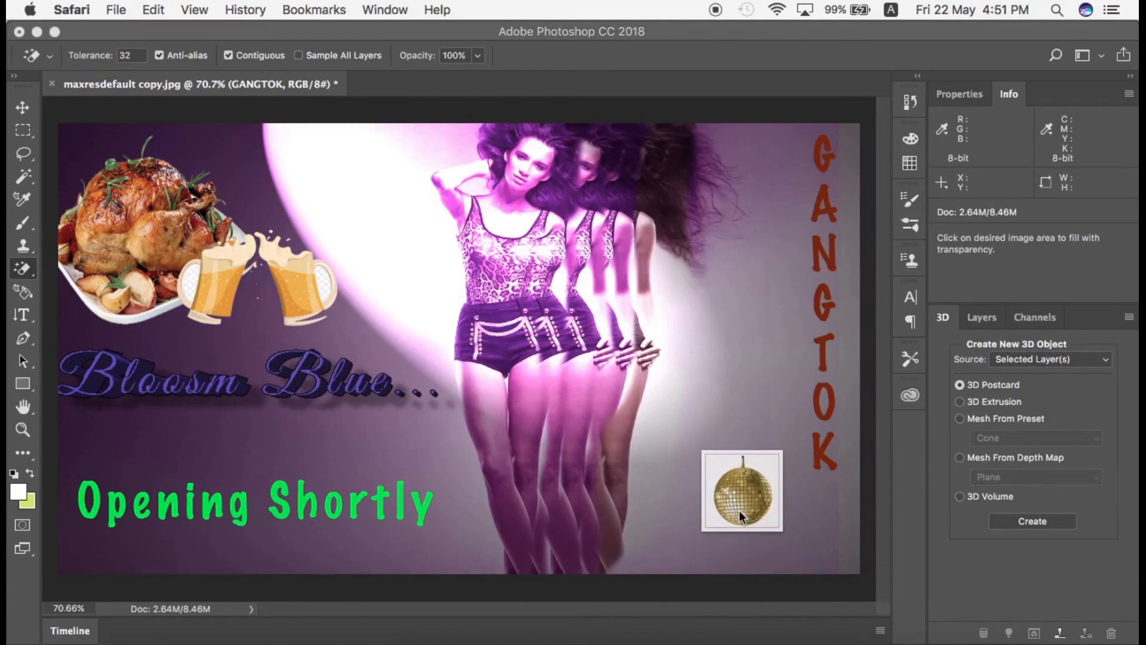
Step: Add the golden disco ball image and scale it to about 75% in the poster's lower-right corner
left_click_drag(738, 510, 770, 408)
left_click_drag(582, 279, 635, 350)
mouse_move(762, 518)
left_mouse_down()
mouse_move(747, 469)
mouse_move(747, 513)
left_mouse_up()
left_click_drag(618, 457, 639, 465)
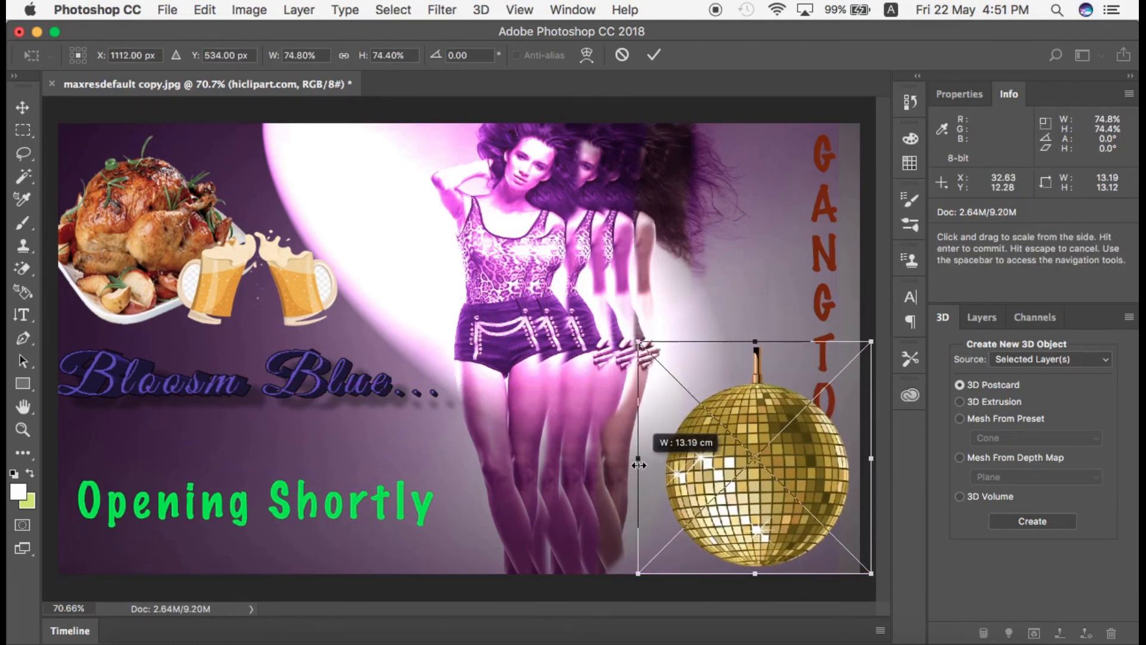
left_click(657, 55)
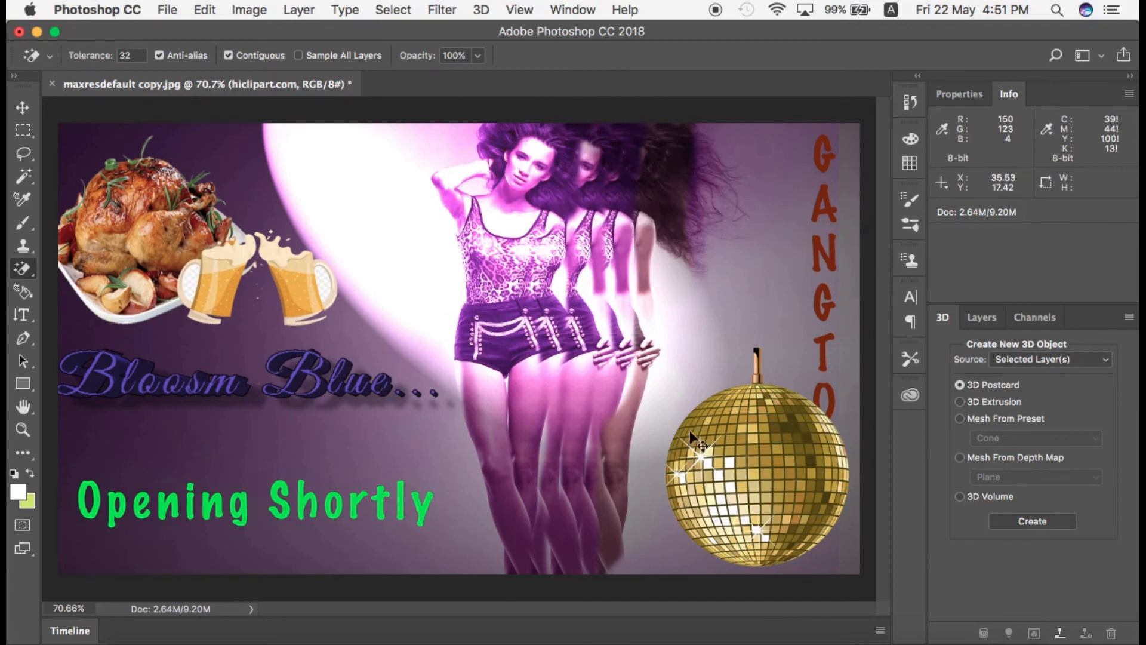
Step: Move the GANGTOK text left above the disco ball and shorten it to about 16 cm tall
left_click_drag(823, 312, 782, 316)
key("super+t")
left_click_drag(785, 463, 785, 405)
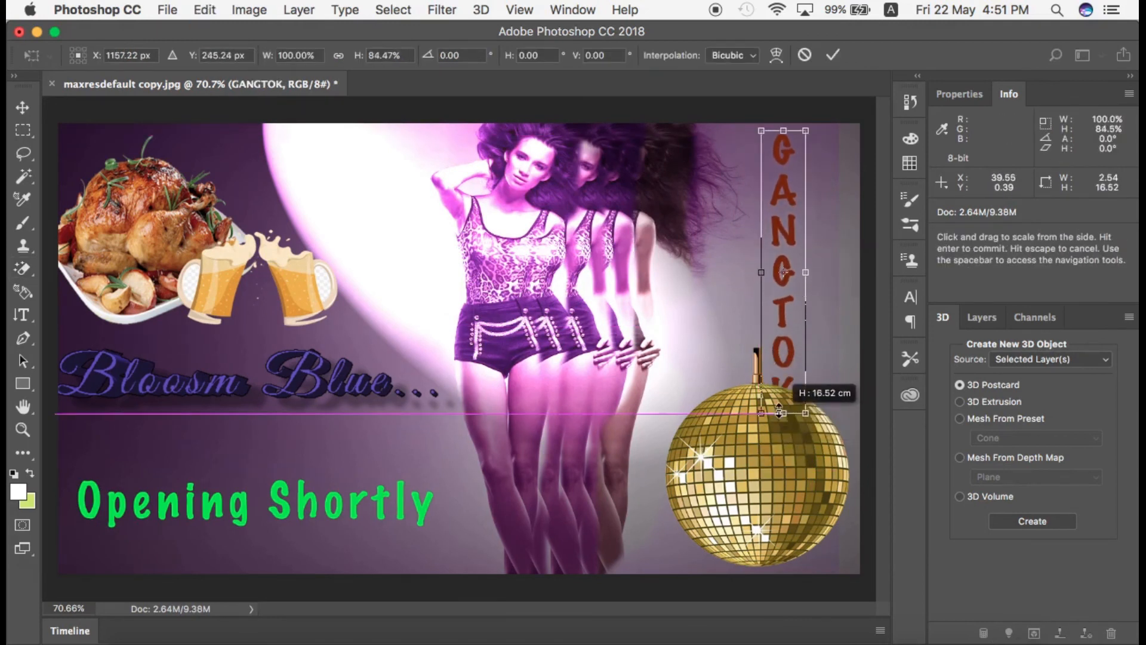
left_click(835, 58)
Step: Centre the disco ball under the GANGTOK text and scale it to about 87% width and 82% height, hanging from the K
left_click_drag(790, 506, 757, 487)
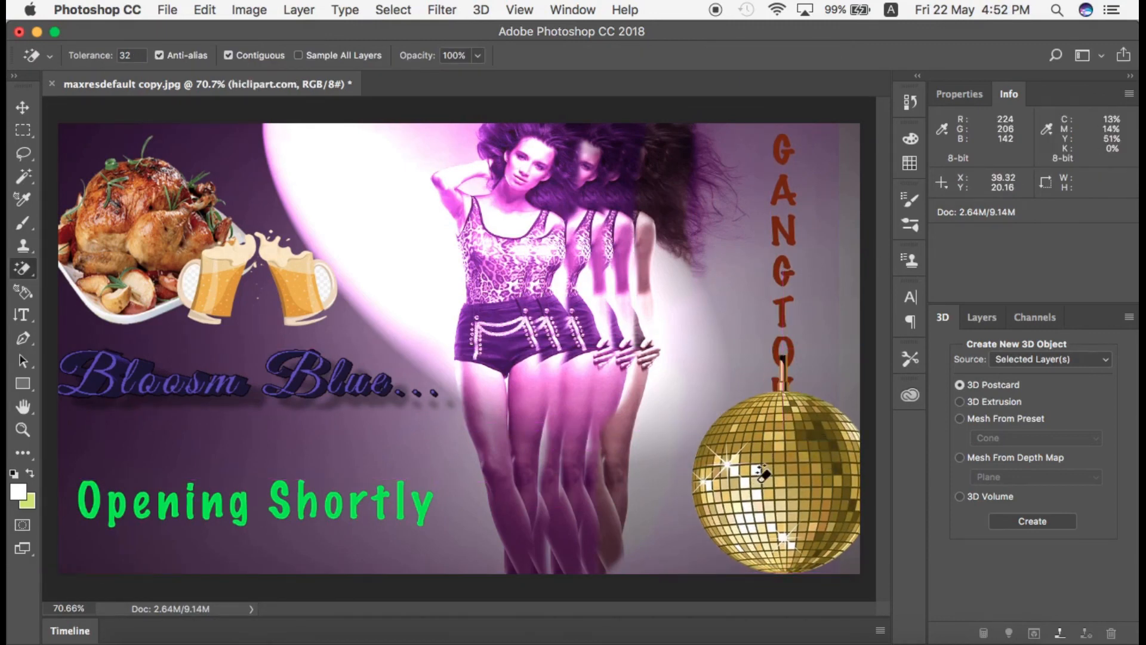
left_click(27, 109)
key("super+t")
left_click_drag(692, 354, 716, 395)
left_click_drag(817, 519, 805, 514)
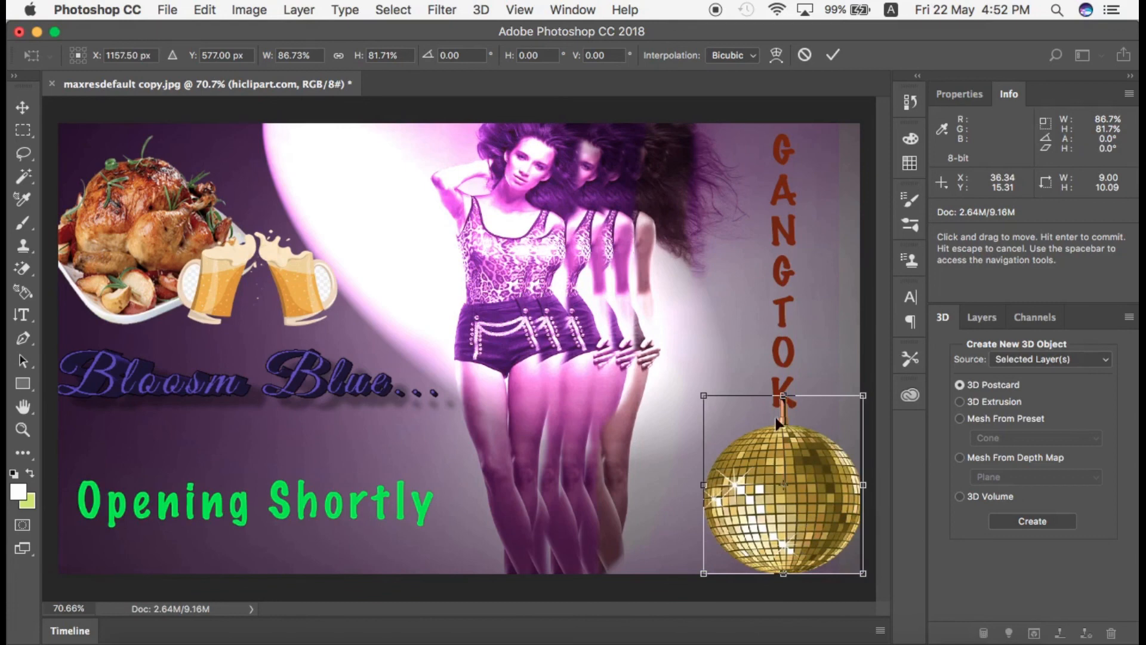
left_click(836, 56)
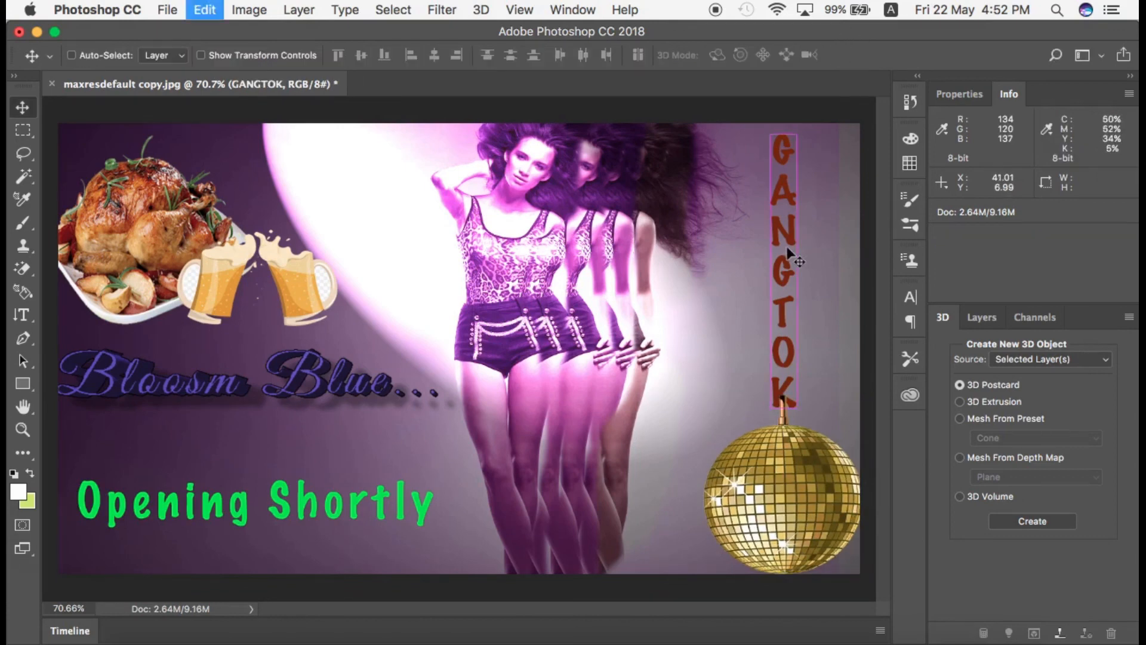
Step: Shorten the GANGTOK text to about 98% of its height so it ends above the disco ball's hook
key("super+t")
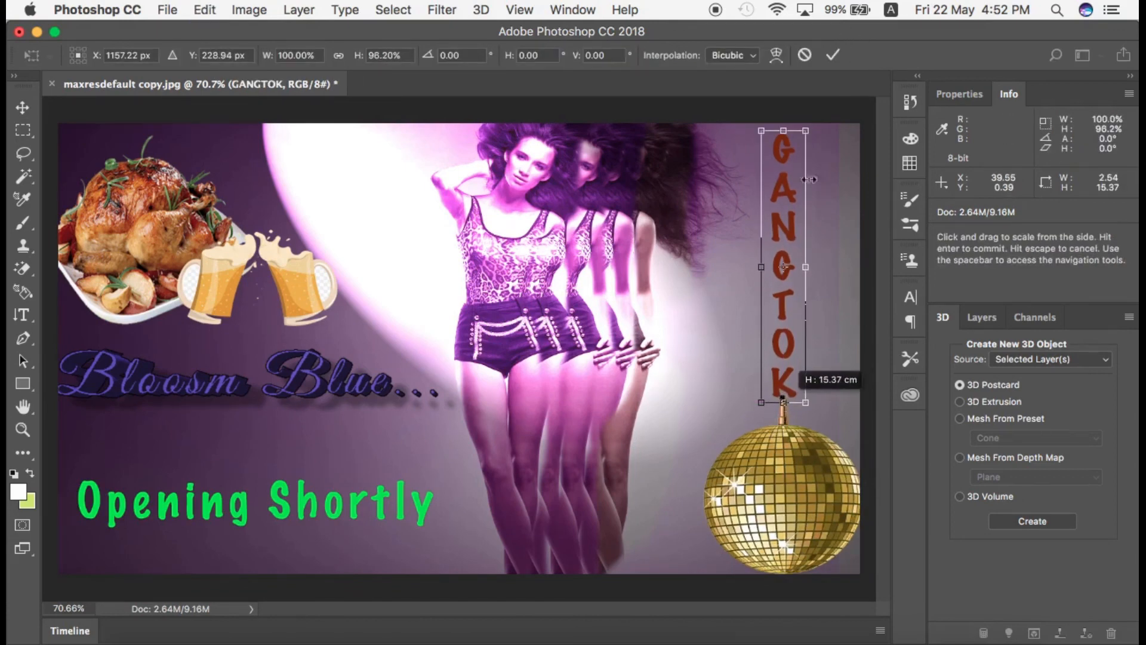